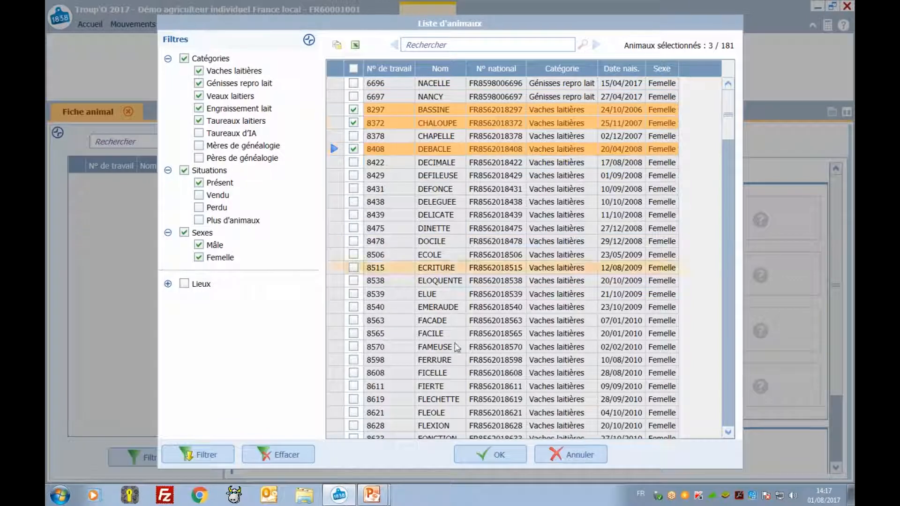
Confirm the animal selection and view the records of BASSINE, CHALOUPE and DEBACLE
click(489, 455)
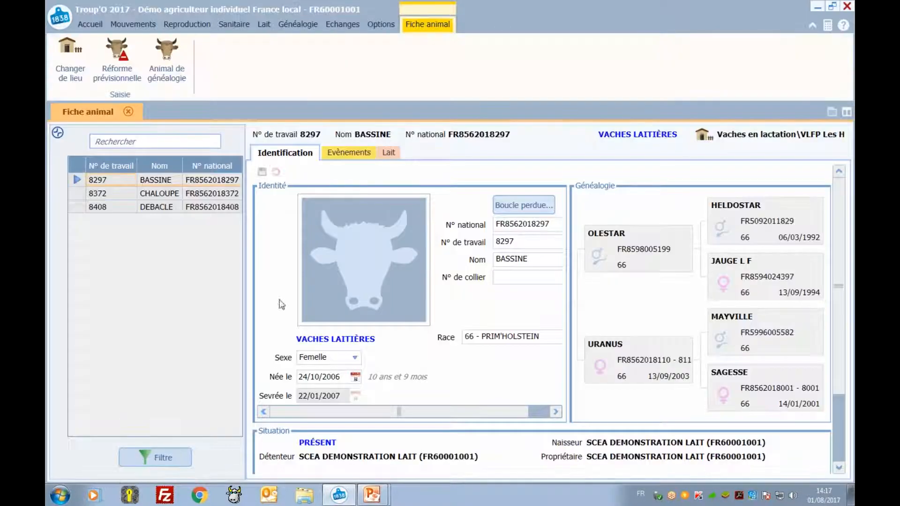
click(159, 193)
click(155, 207)
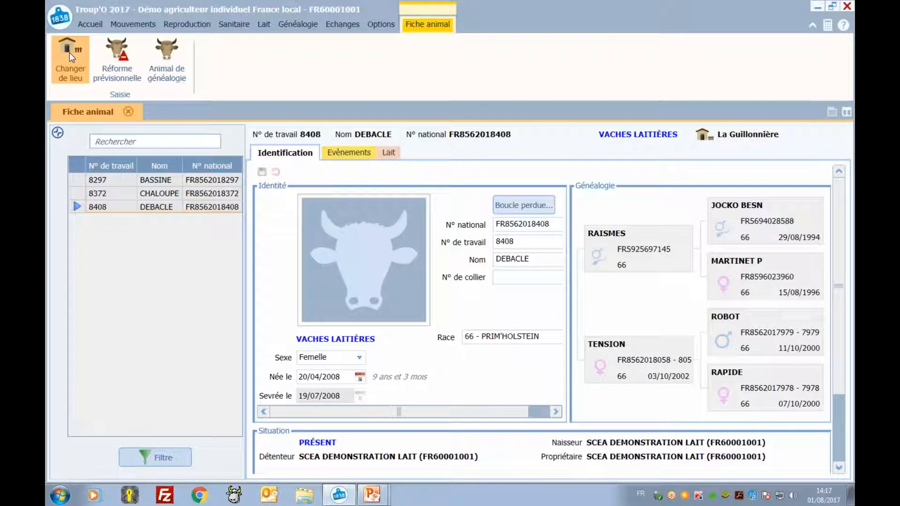
View the grouped location change form from the animal record, cancel it and close the record
click(69, 53)
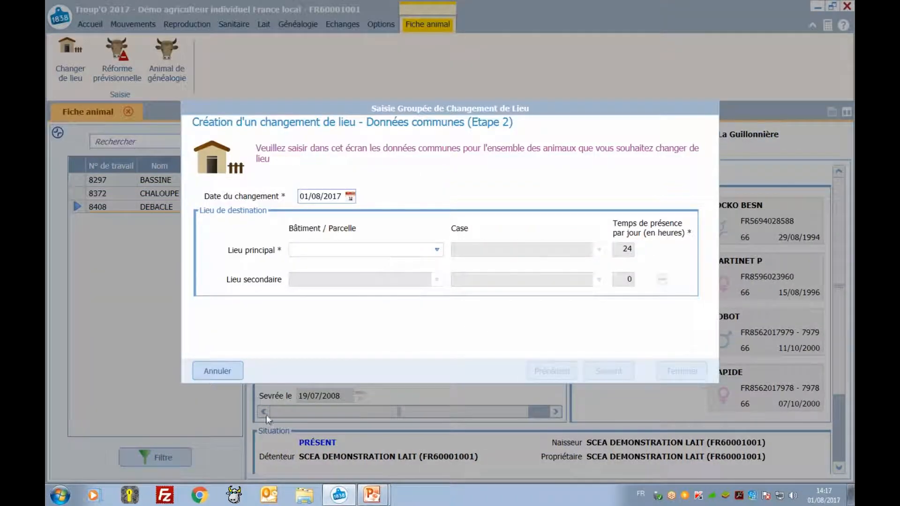
click(217, 371)
click(127, 113)
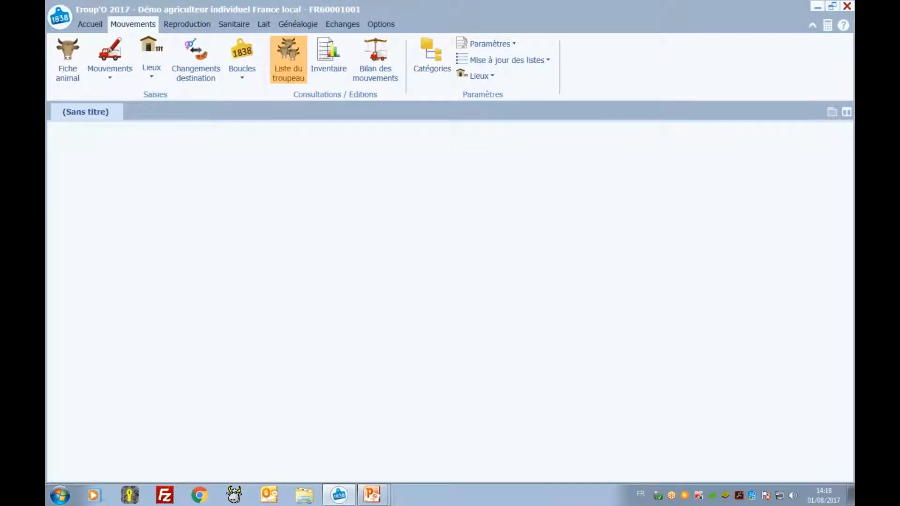
Open the herd list and select CHAPELLE, DEBACLE, DEFILEUSE and DEFONCE
click(288, 60)
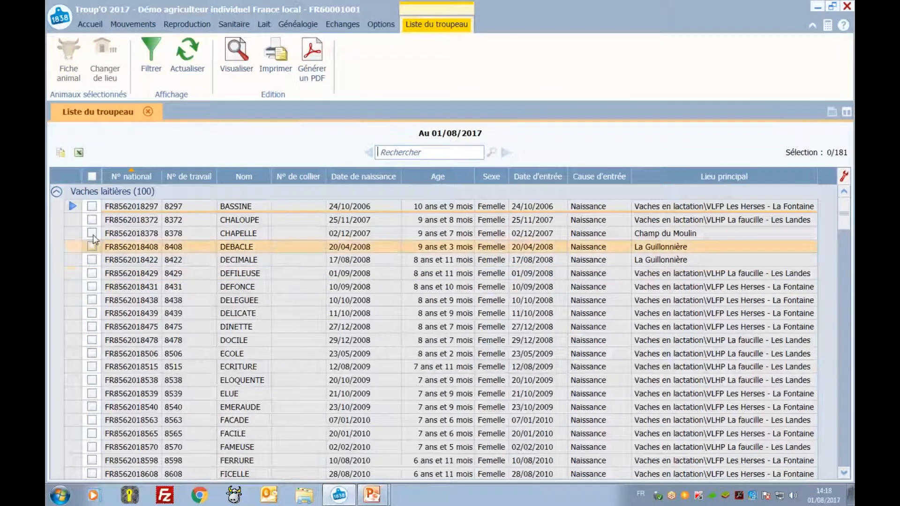
click(92, 233)
click(91, 247)
click(92, 273)
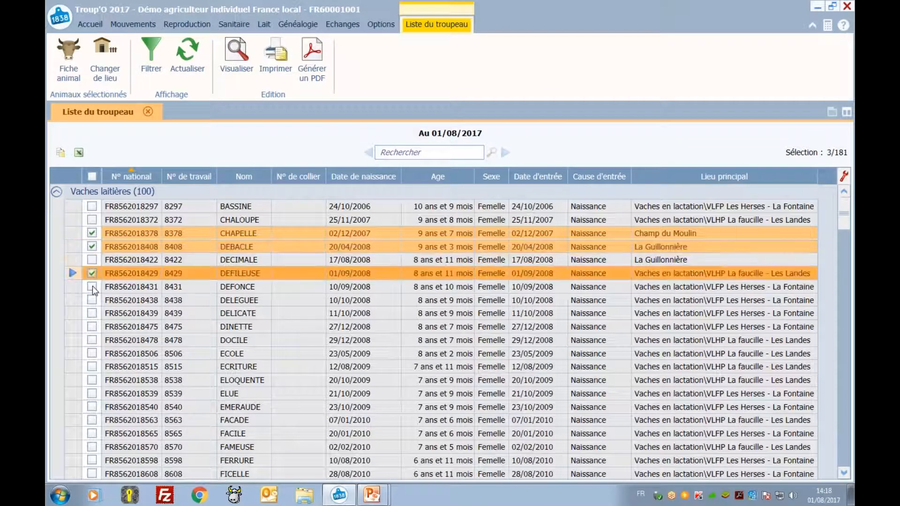
click(92, 287)
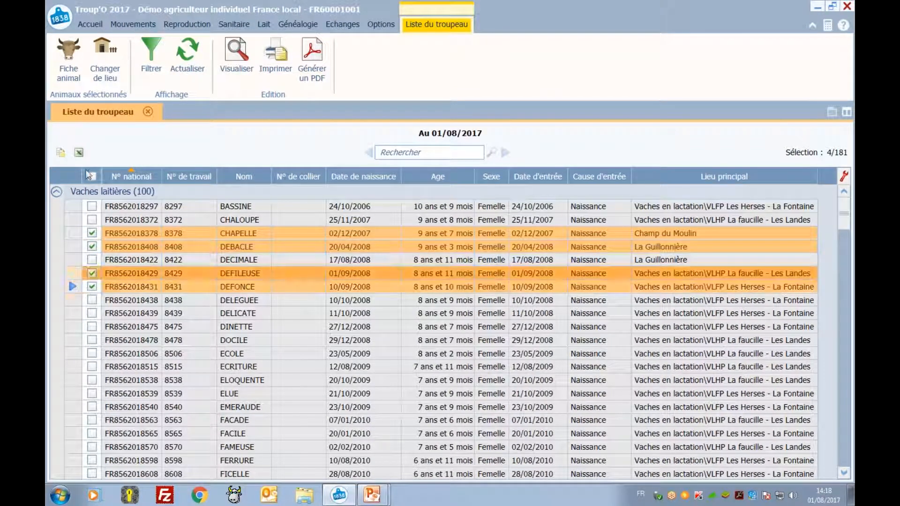
View the location change form for the animals selected in the herd list, cancel it and close the list
click(103, 53)
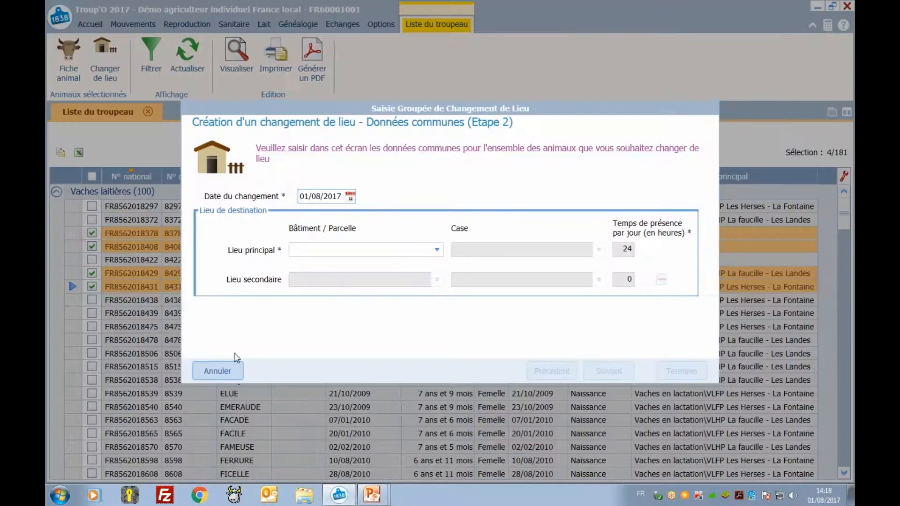
click(219, 372)
click(148, 111)
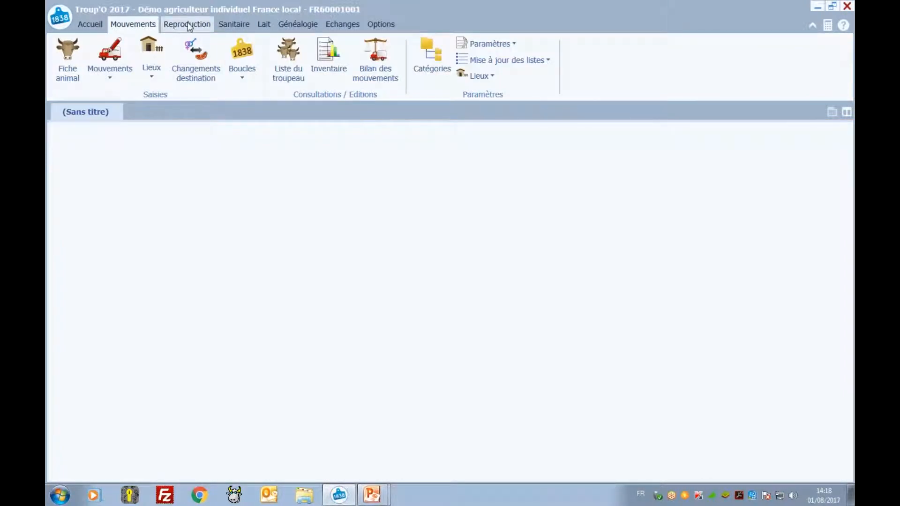
Open the reproduction states, select JACHERE in the Non gestante group, and close the view
click(189, 27)
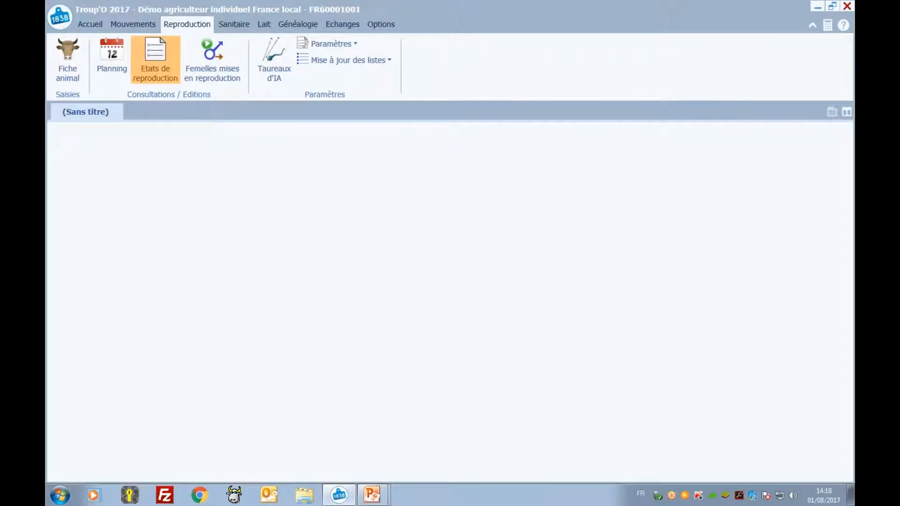
click(155, 59)
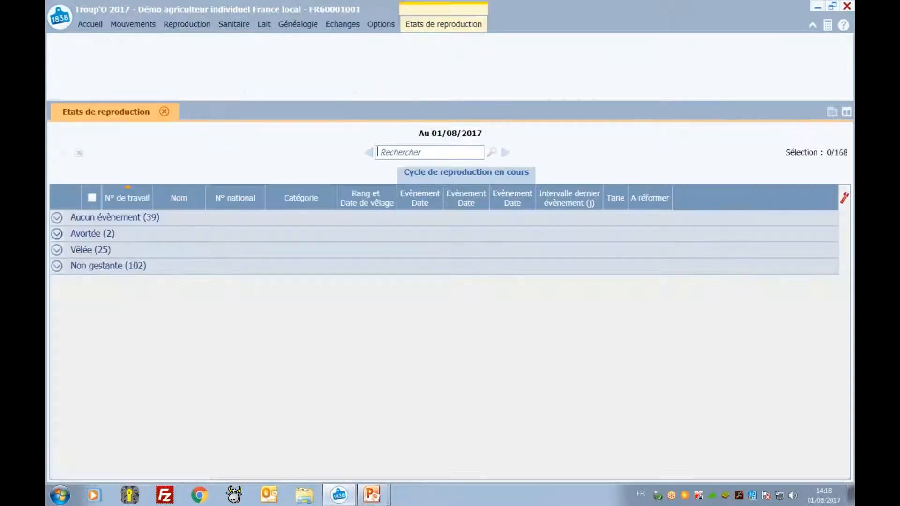
click(58, 266)
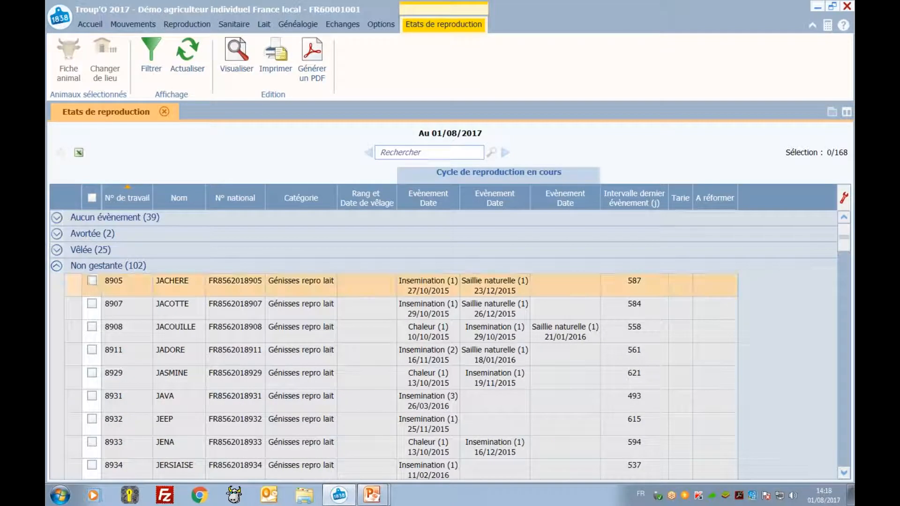
click(91, 281)
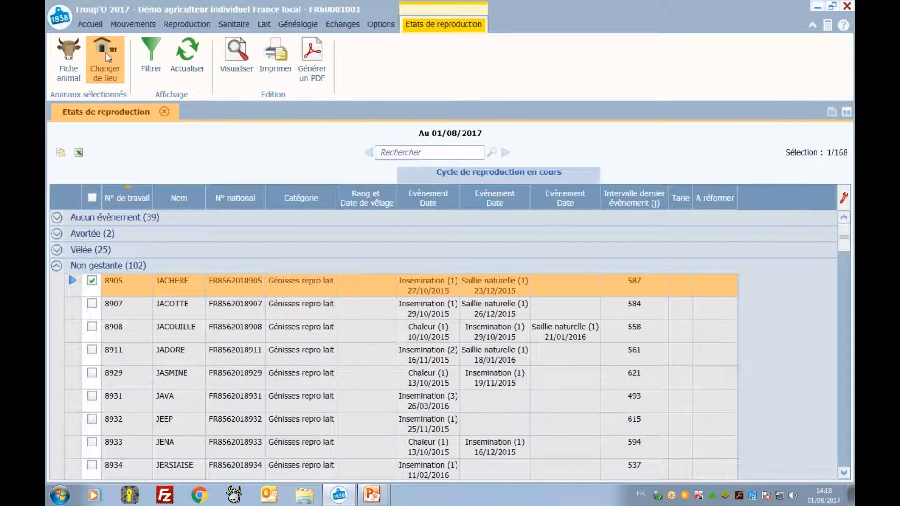
click(164, 111)
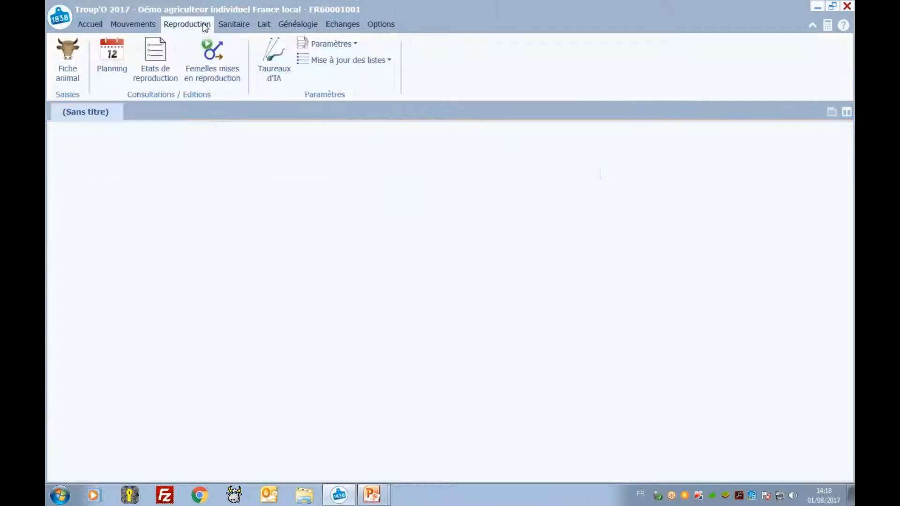
Open the health planning to view its access to location changes
click(234, 24)
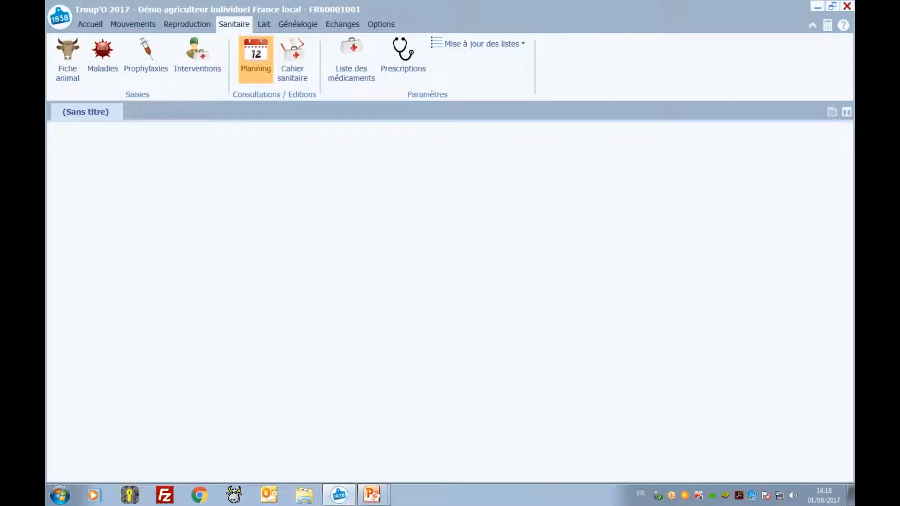
click(255, 59)
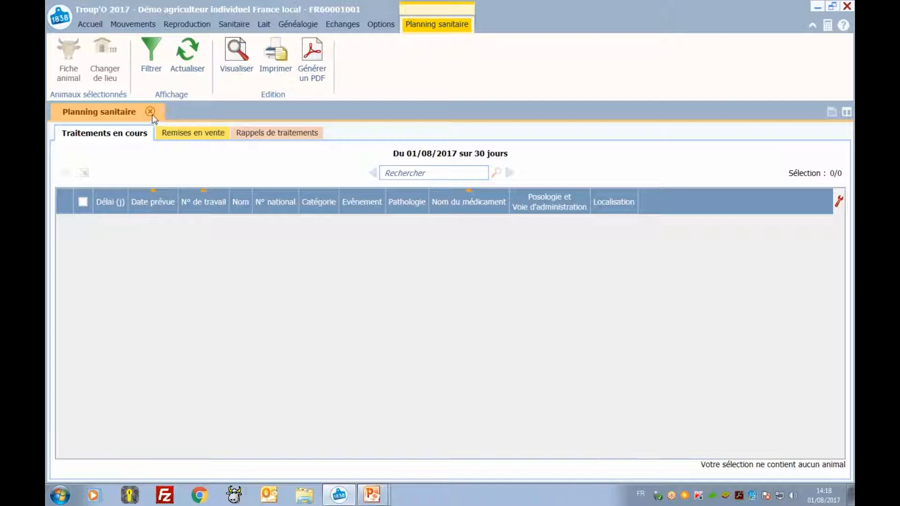
key(alt+Tab)
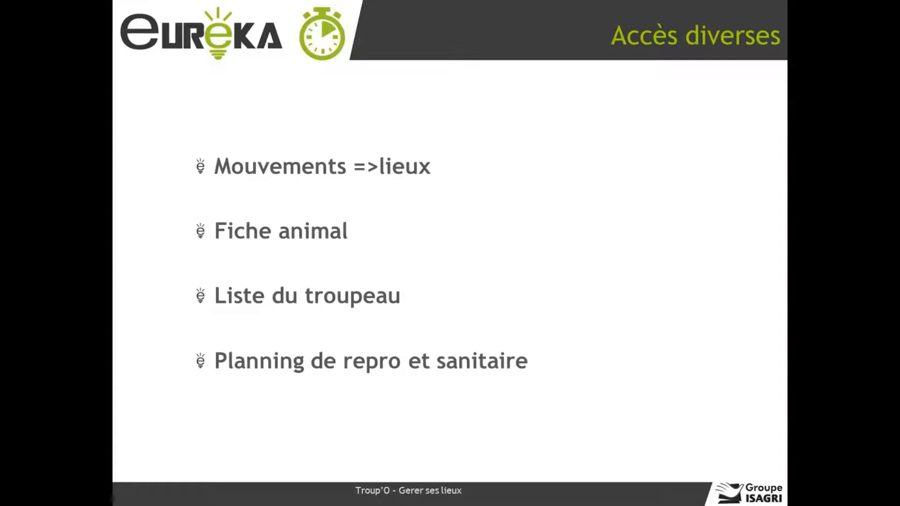
key(Right)
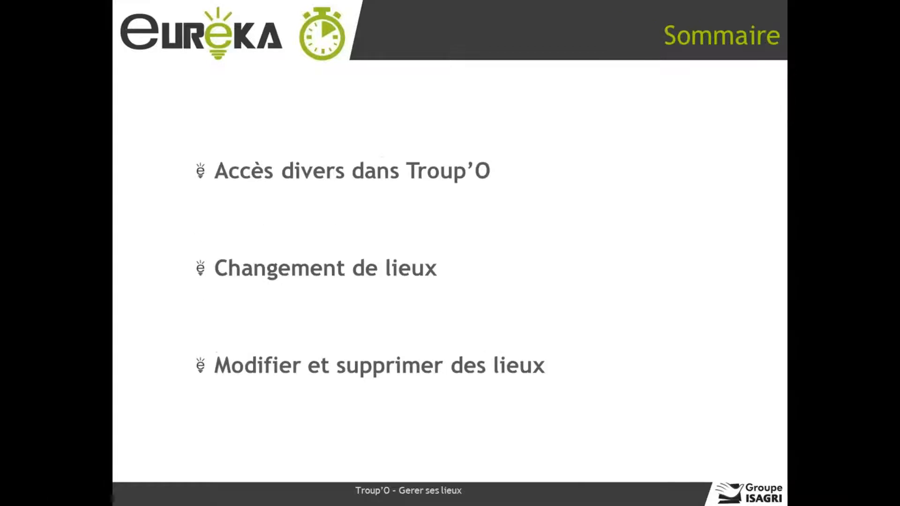
key(Right)
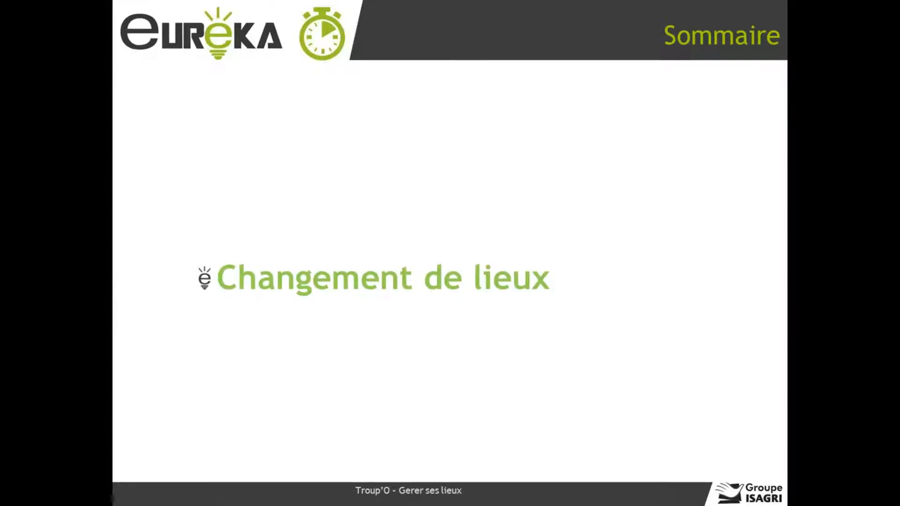
key(Right)
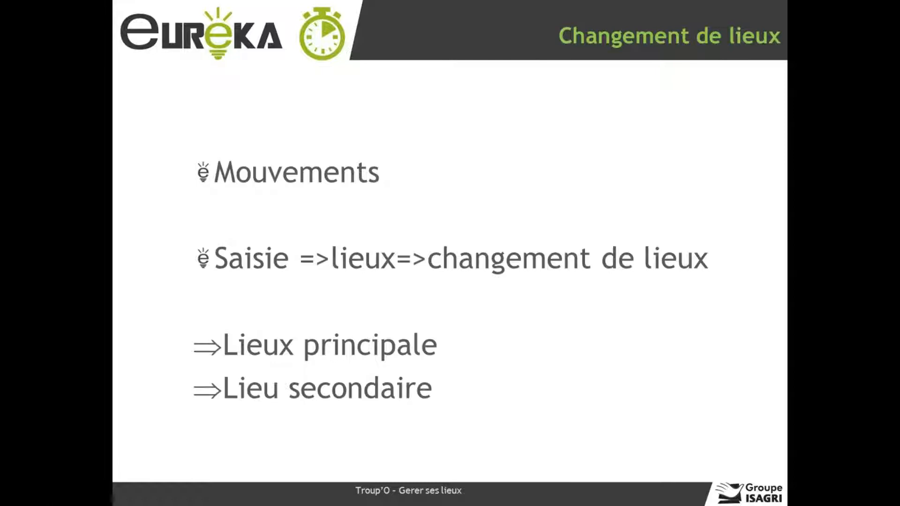
key(alt+Tab)
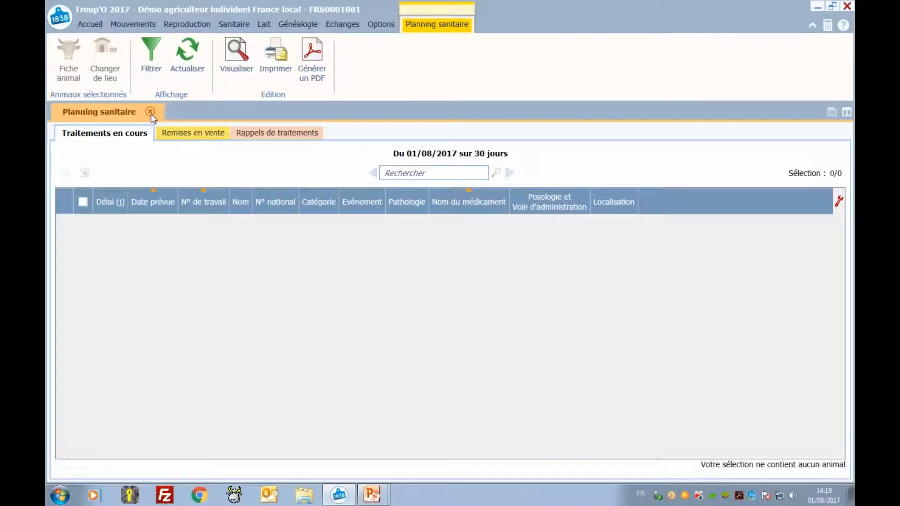
Close the health planning and start a new grouped location change entry
click(150, 112)
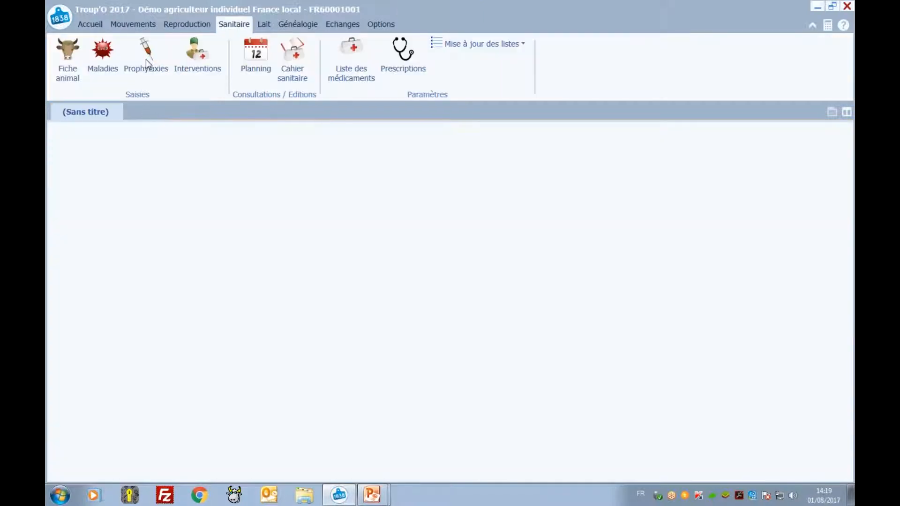
click(135, 25)
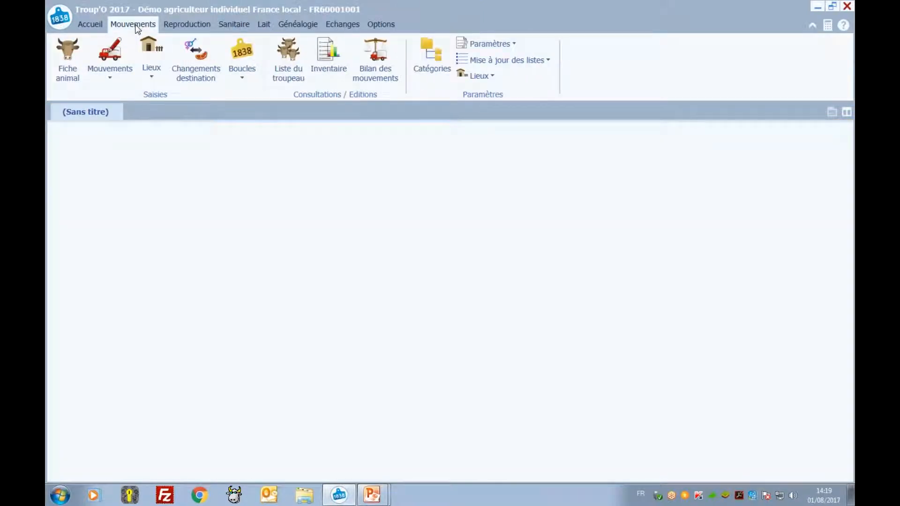
click(151, 74)
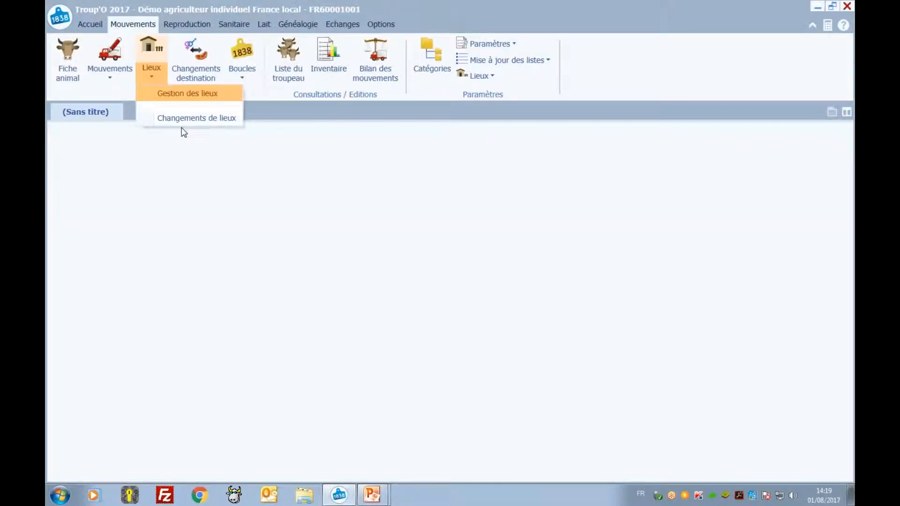
click(217, 120)
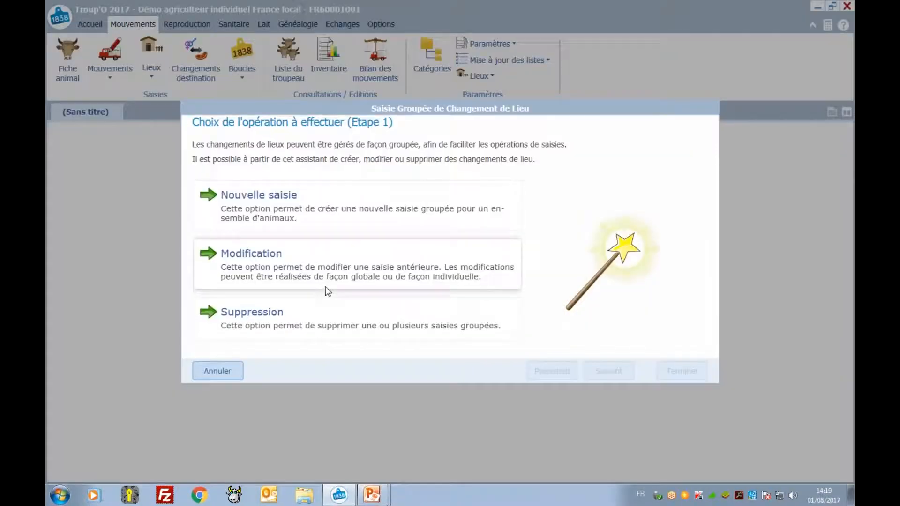
click(298, 210)
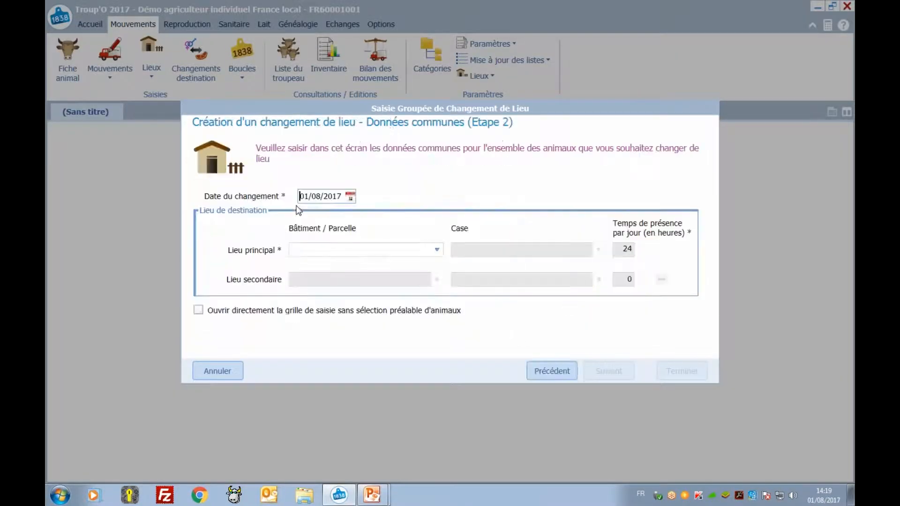
Set the main destination to building batiment A, keeping the change date 01/08/2017 and the pen batiment A
drag(342, 197, 299, 197)
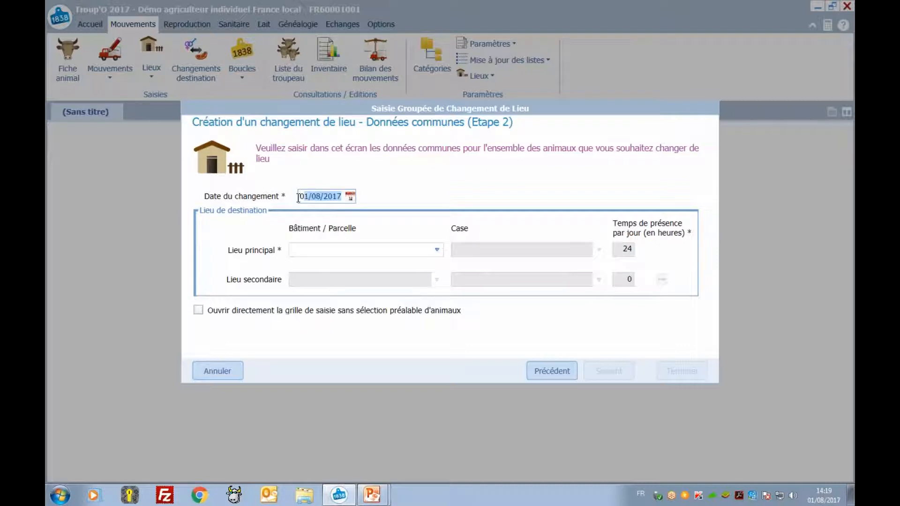
click(324, 252)
click(437, 250)
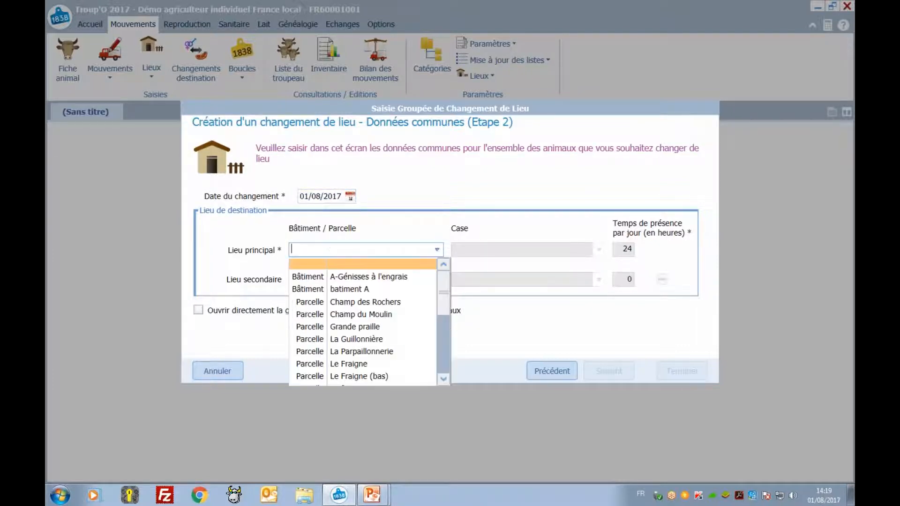
click(356, 290)
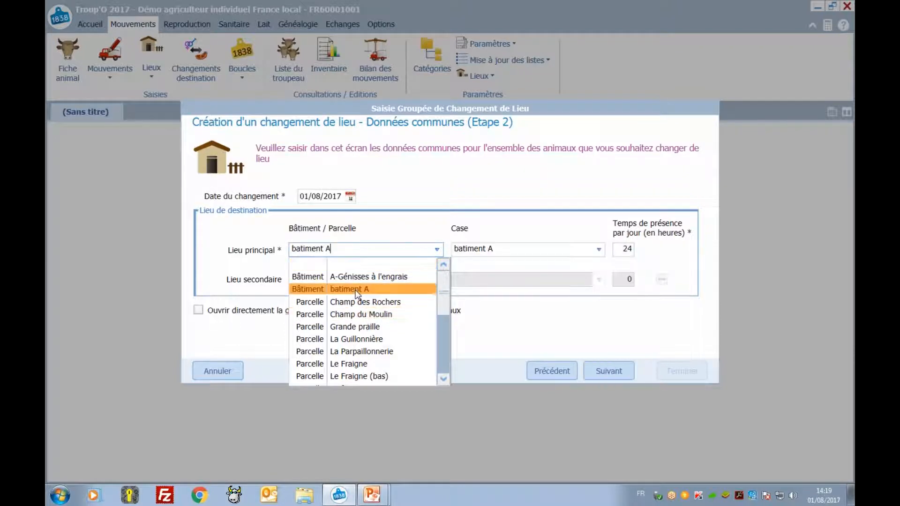
click(599, 250)
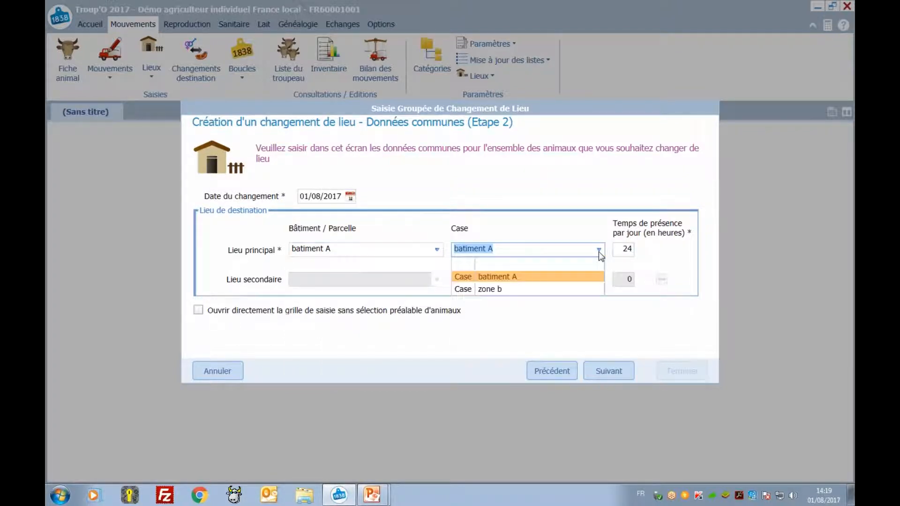
click(600, 253)
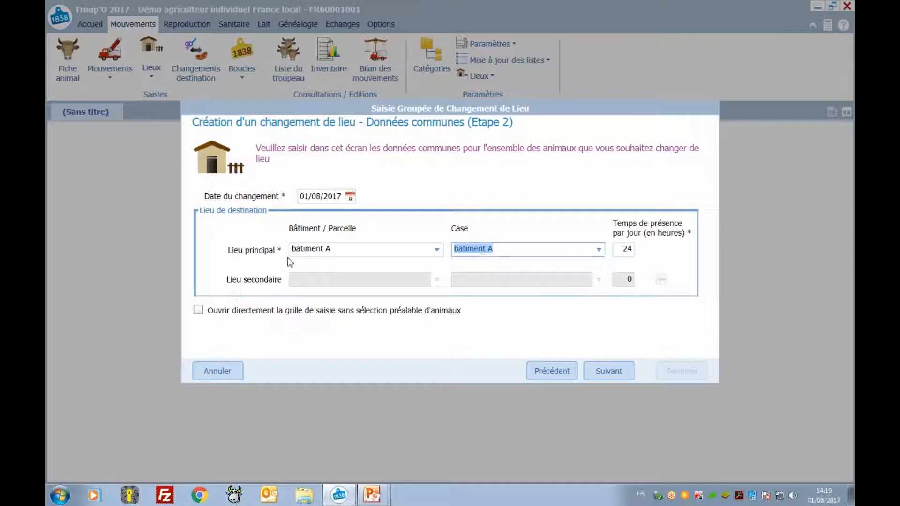
Set the daily presence time at the main location to 12 hours
click(627, 250)
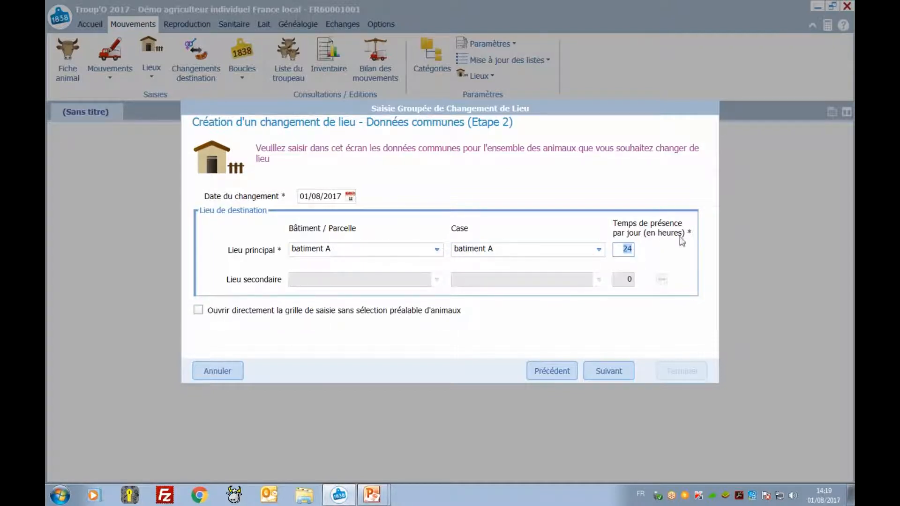
click(623, 252)
double_click(628, 251)
click(325, 280)
click(631, 251)
double_click(628, 248)
text(12)
Set the secondary destination to the parcel Grande praille
click(373, 279)
click(437, 280)
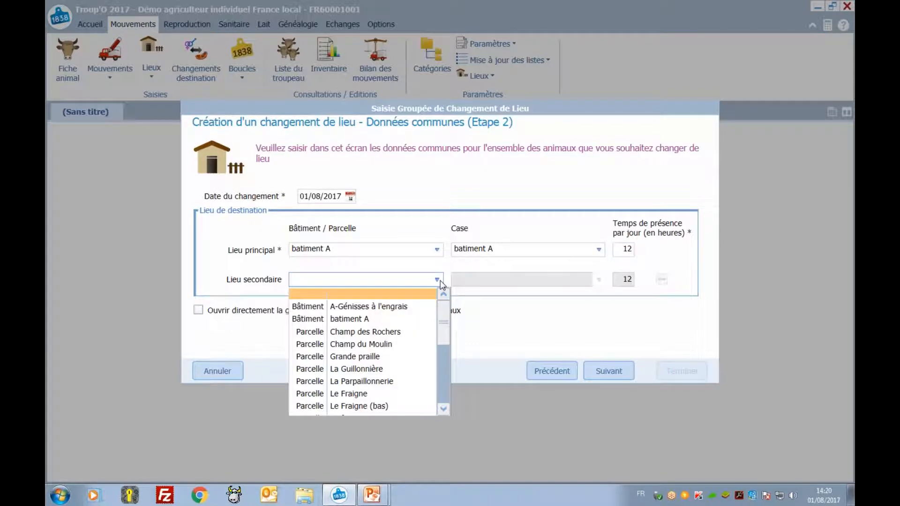
click(377, 360)
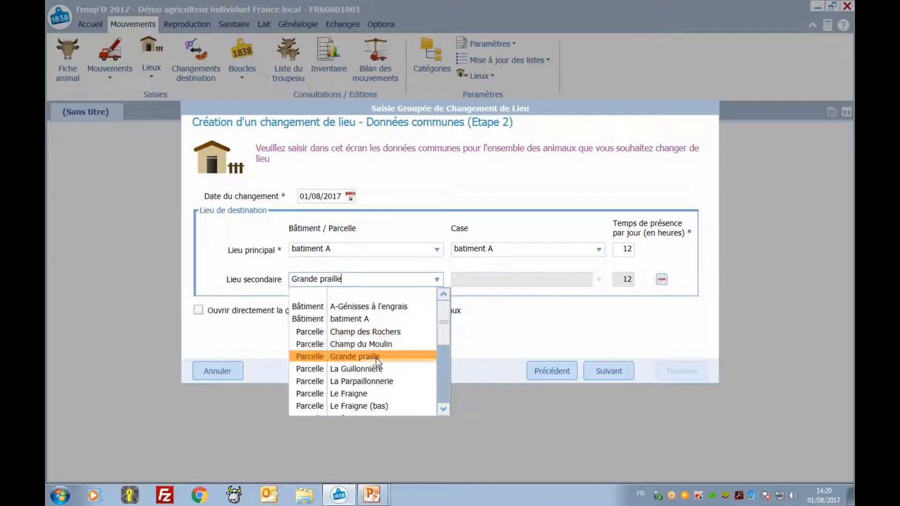
click(624, 280)
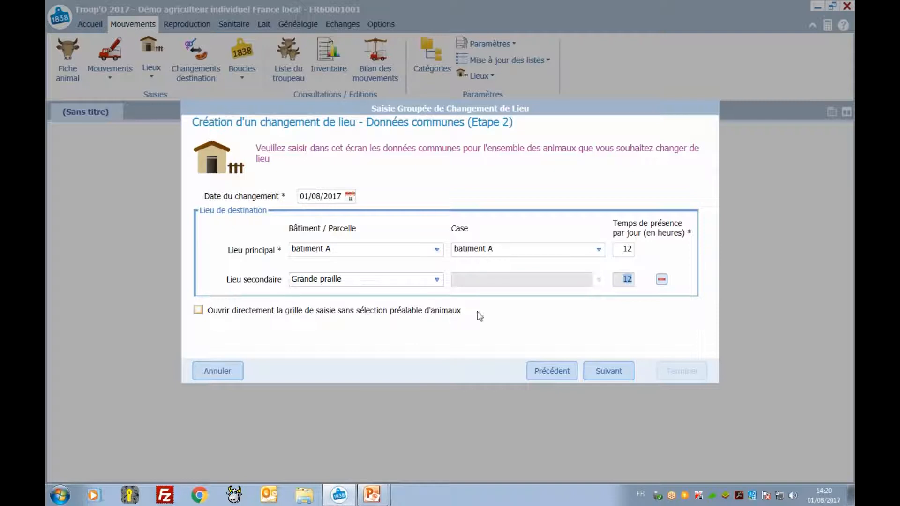
Proceed to the animal selection and filter the list to the Génisses repro lait category only
click(609, 372)
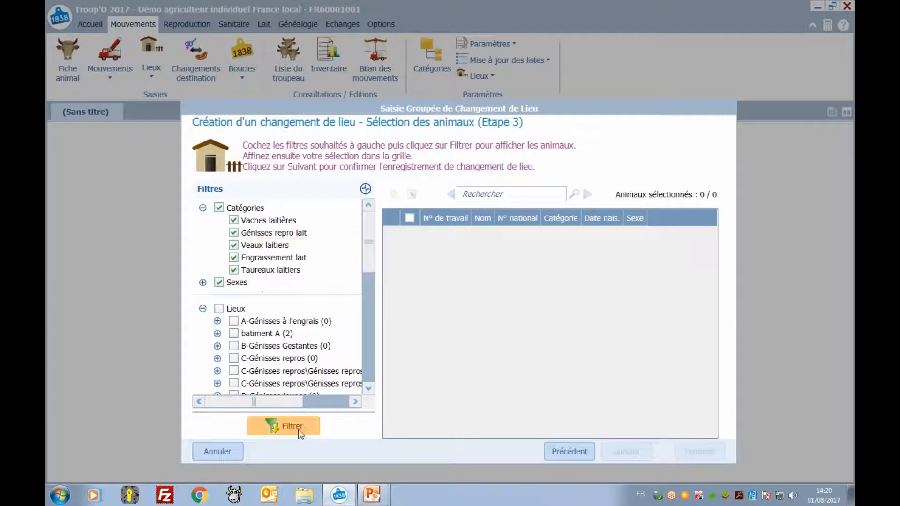
click(299, 429)
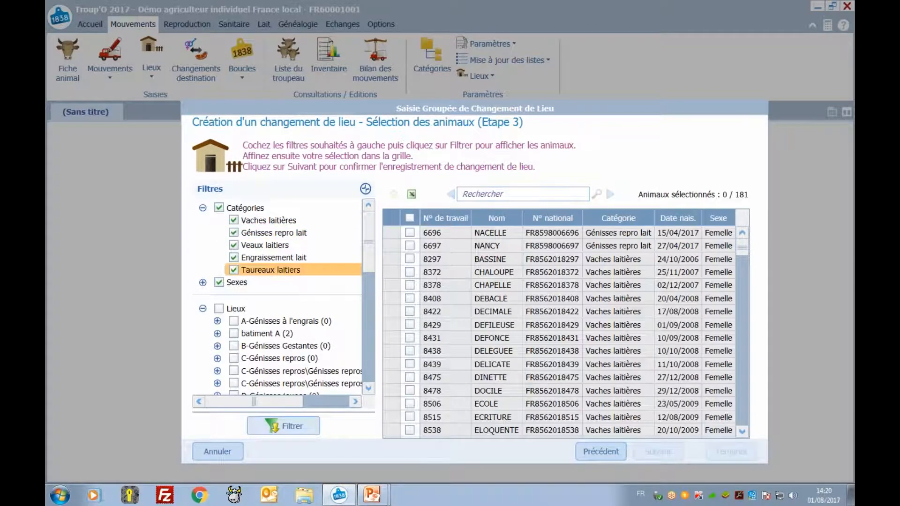
click(234, 257)
click(234, 245)
click(234, 270)
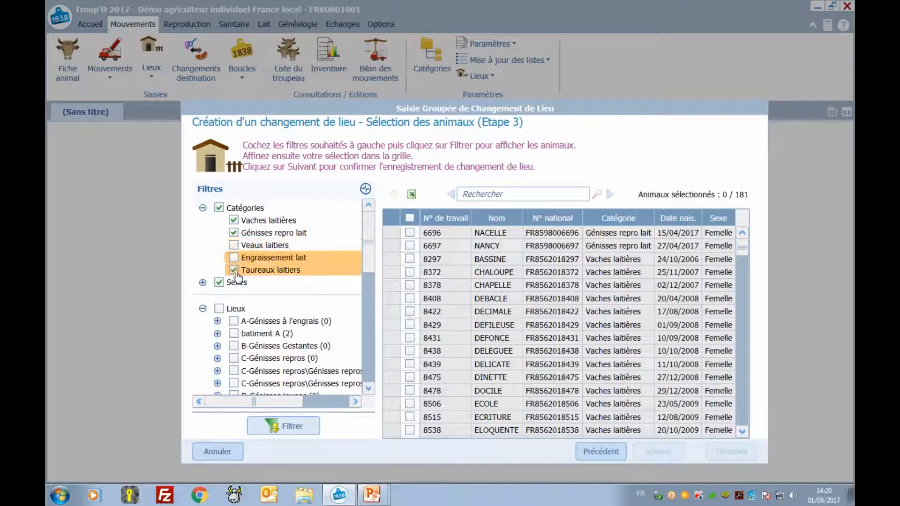
click(237, 221)
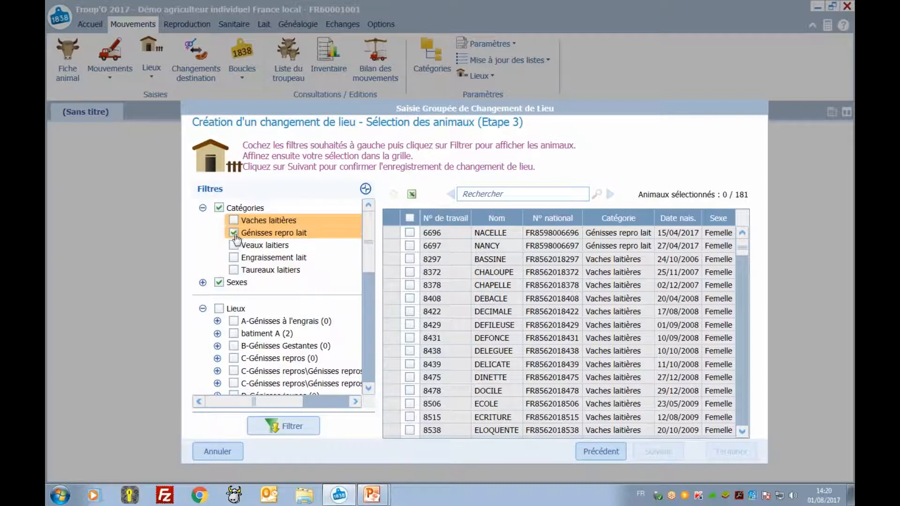
click(292, 431)
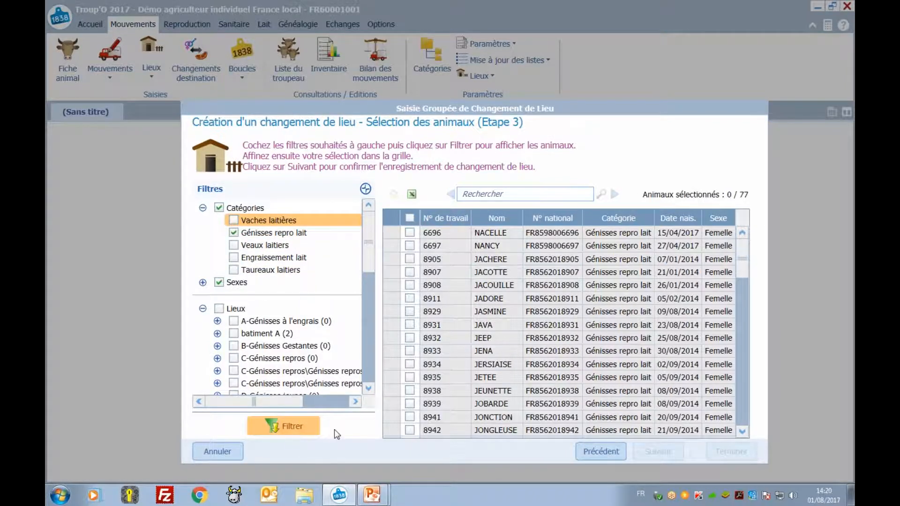
Select only the first eight heifers of the filtered list, from NACELLE down to JAVA
click(412, 223)
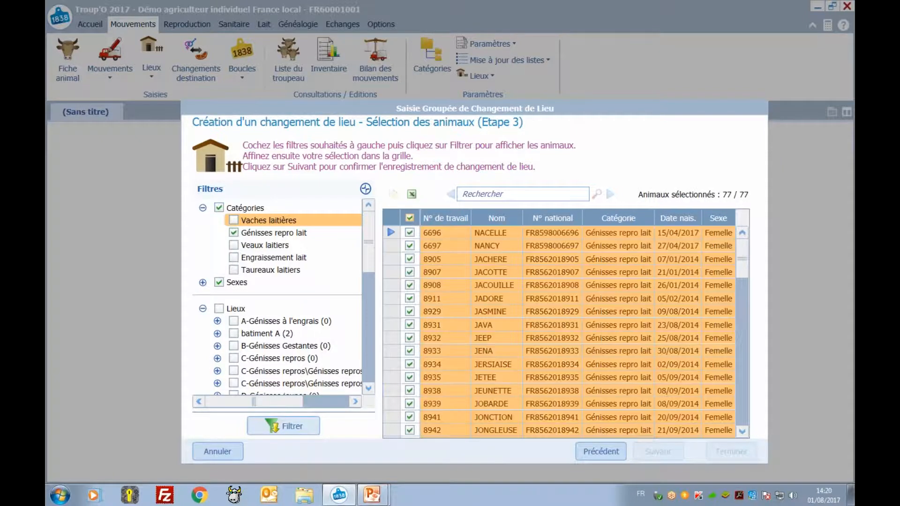
click(409, 218)
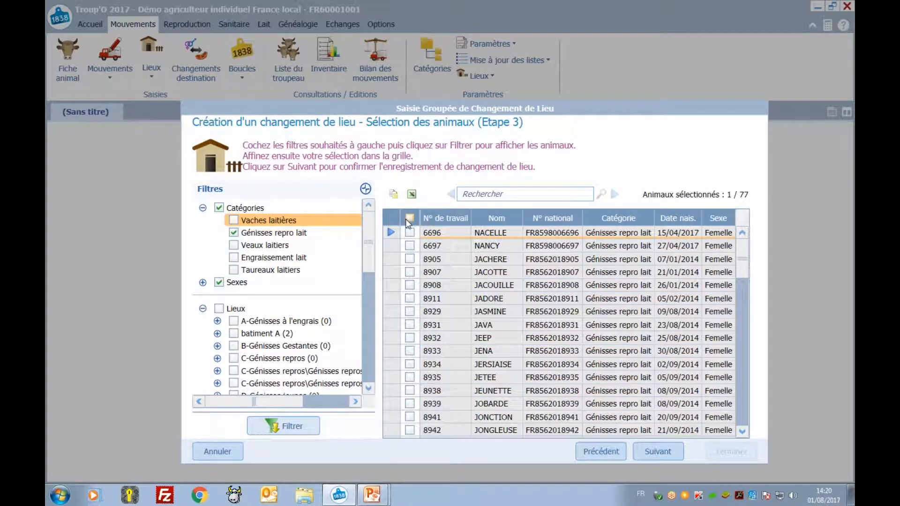
click(409, 233)
click(410, 246)
click(410, 258)
click(410, 272)
click(409, 285)
click(409, 298)
click(410, 312)
click(409, 325)
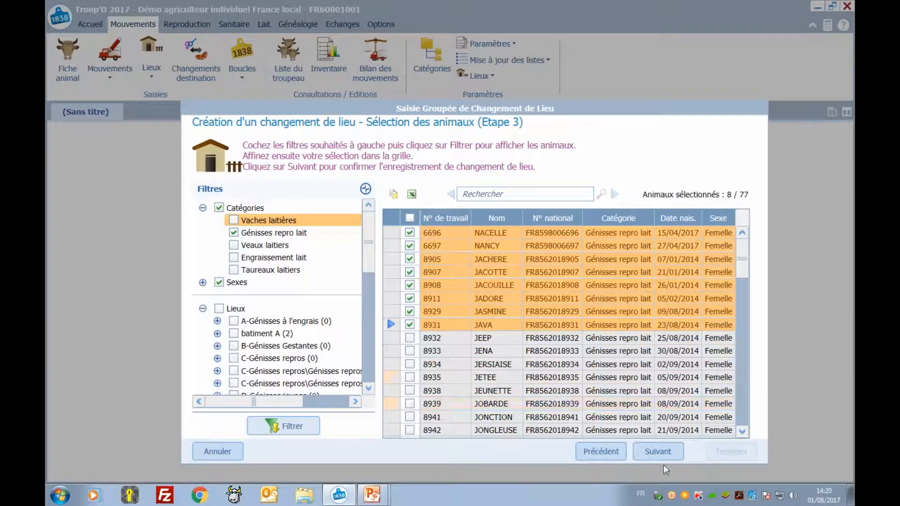
Record the location change for the selected animals, display the recorded entries in the grid and close it
click(658, 452)
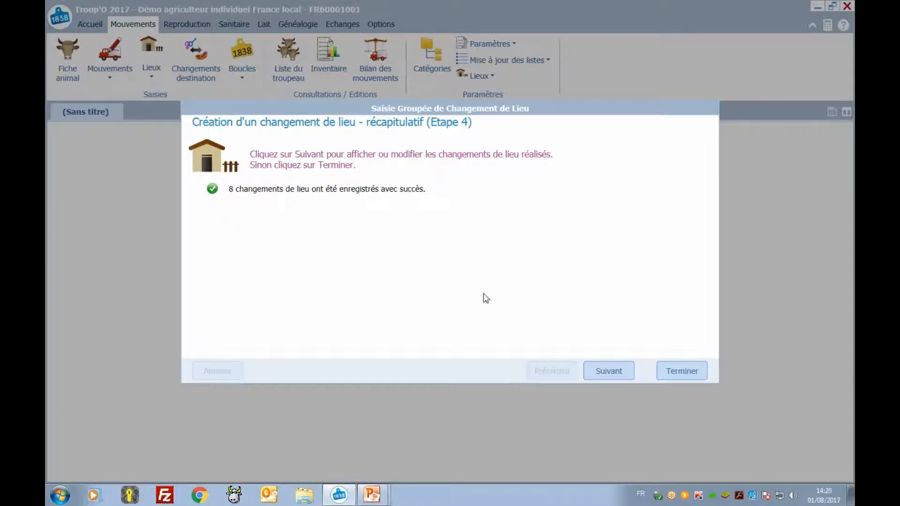
click(612, 374)
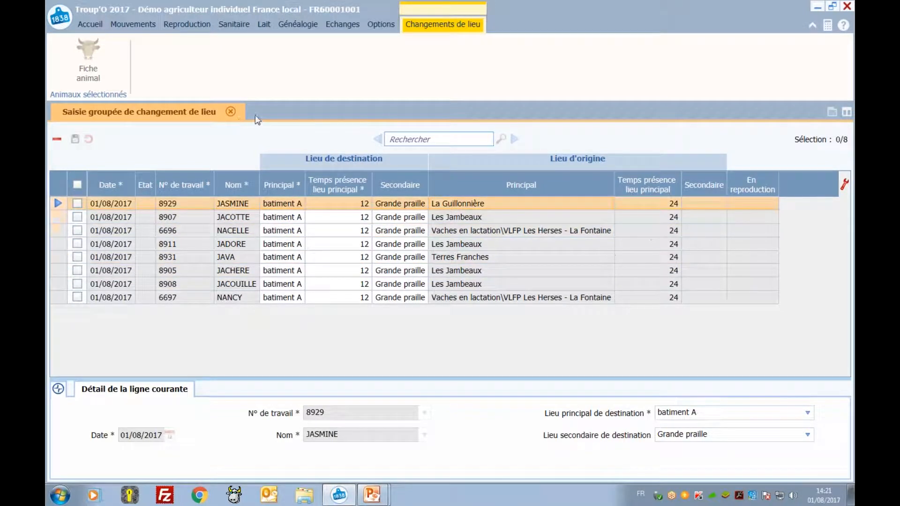
click(230, 112)
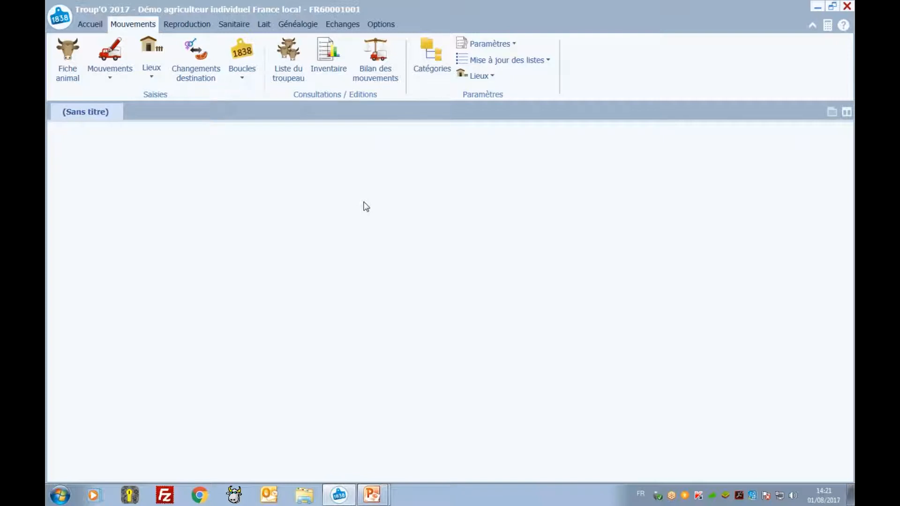
Switch to the PowerPoint slideshow and advance to the Modification/Suppression slide
key(alt+Tab)
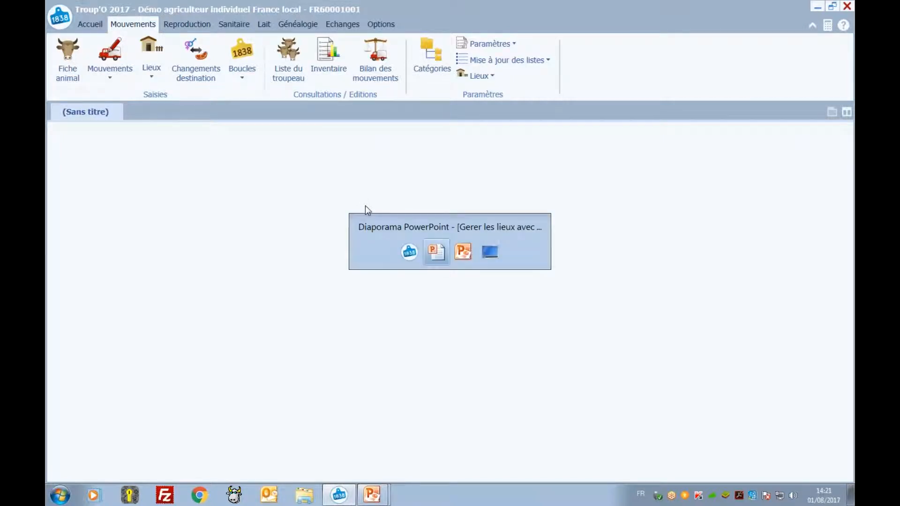
click(435, 256)
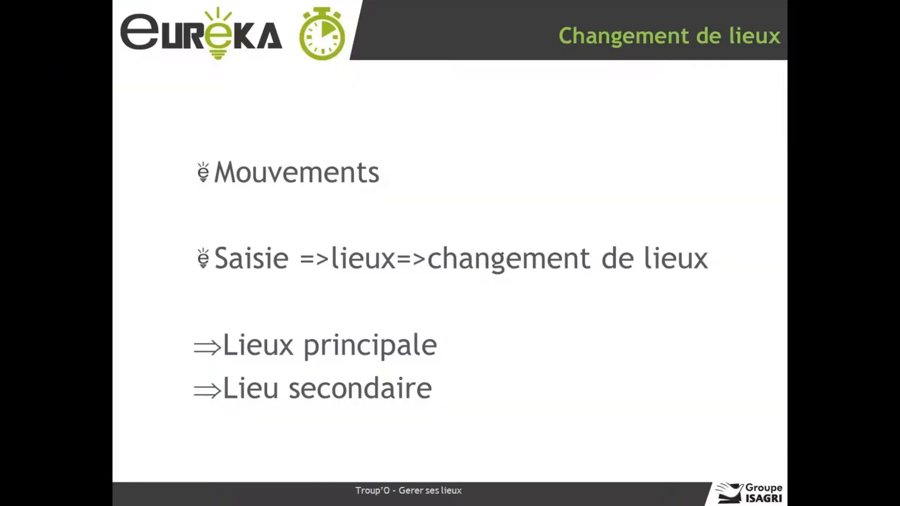
key(Right)
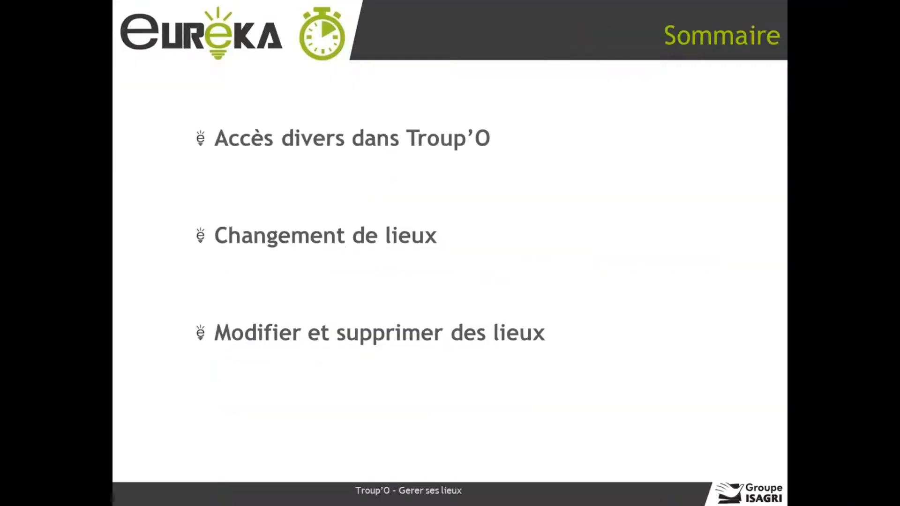
key(Right)
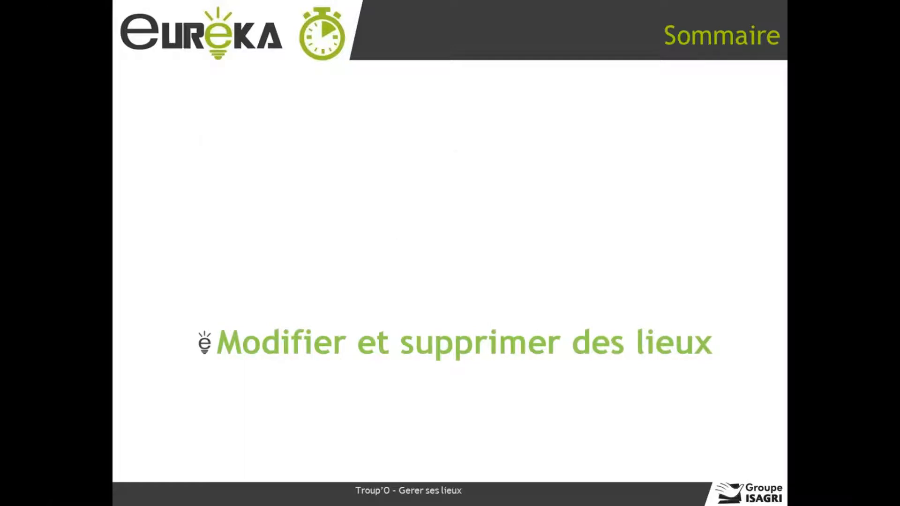
key(Right)
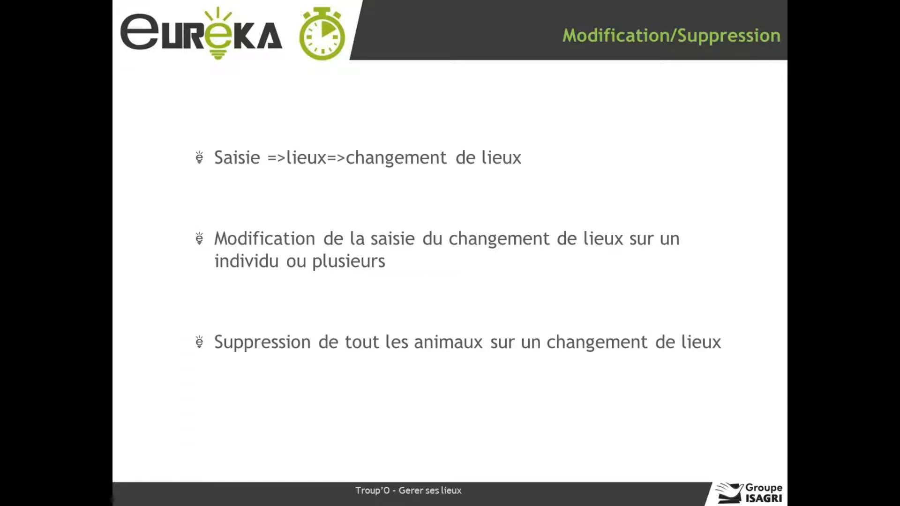
Switch back to Troup'O and start the modification of an existing grouped location change
key(alt+Tab)
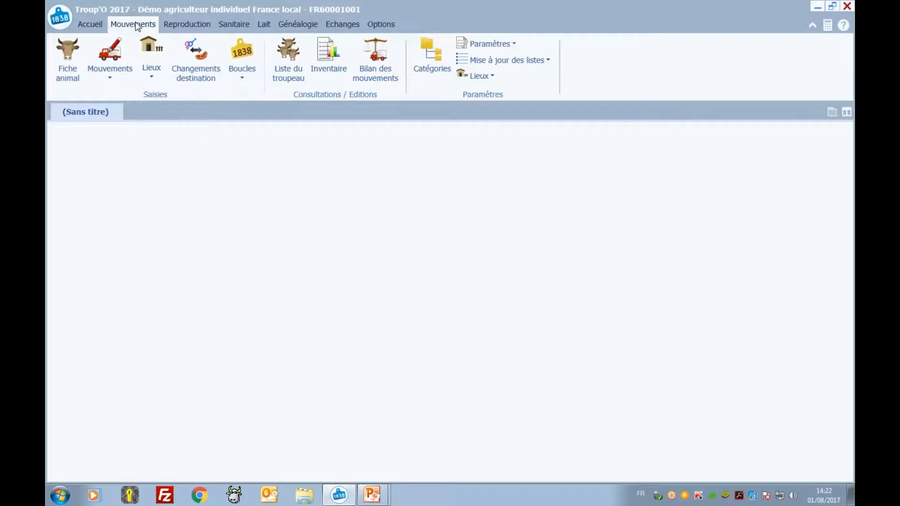
click(153, 82)
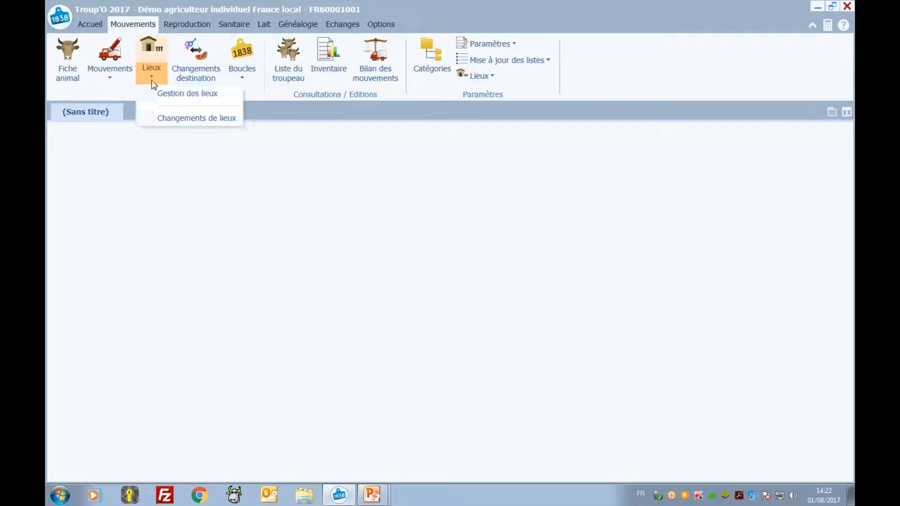
click(186, 118)
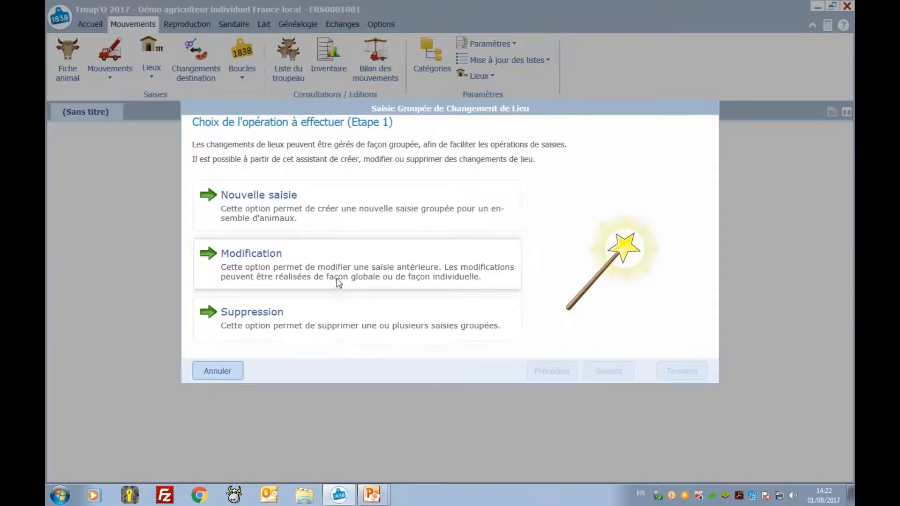
click(282, 265)
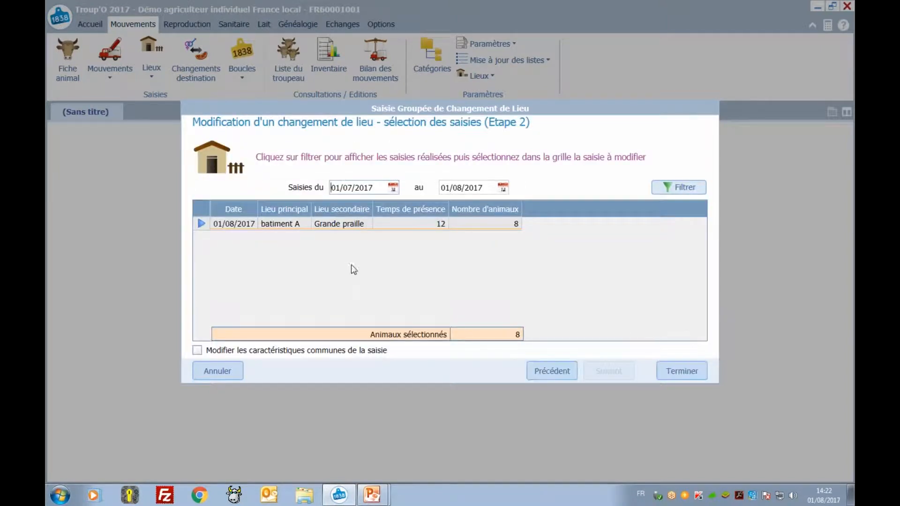
Select the 01/08/2017 entry for batiment A and proceed with modifying its common characteristics
click(354, 187)
click(396, 225)
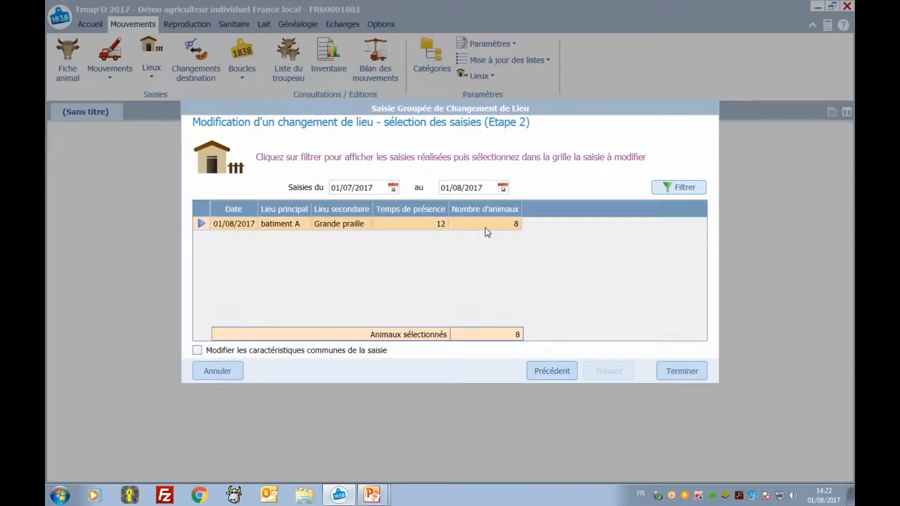
click(380, 188)
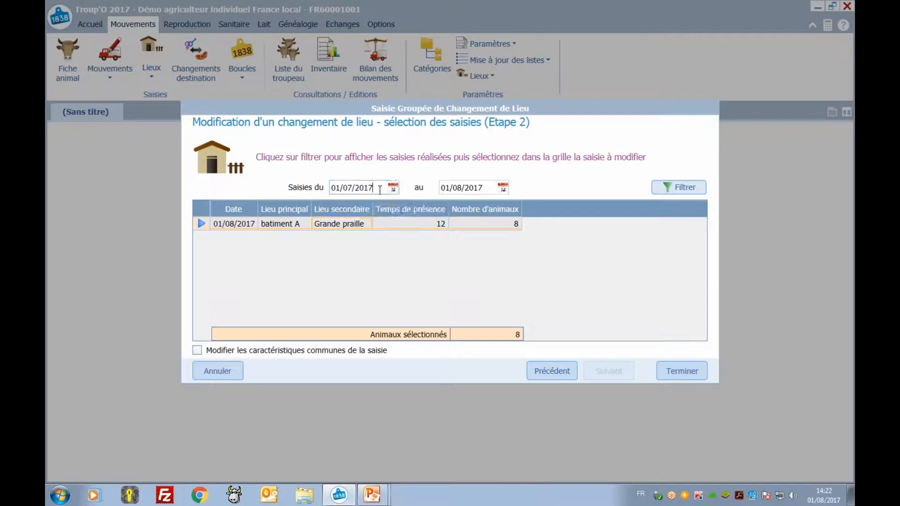
click(458, 188)
double_click(457, 188)
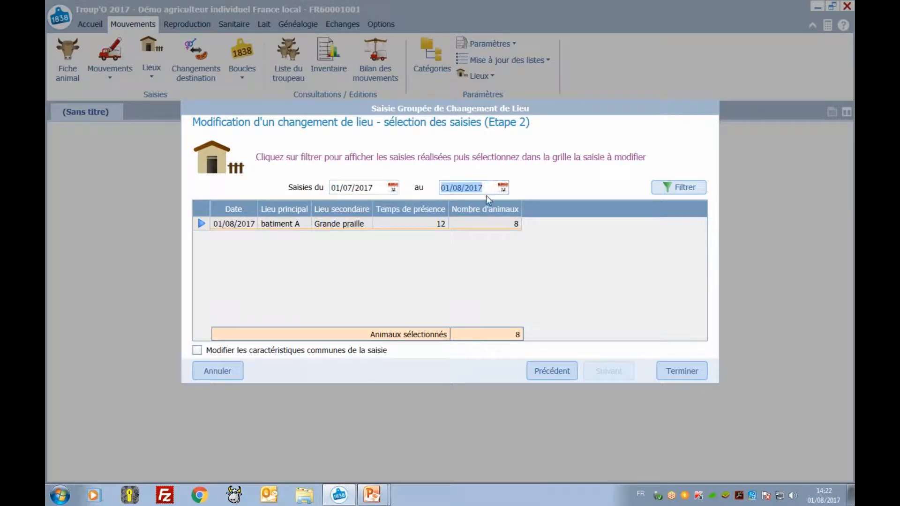
click(465, 224)
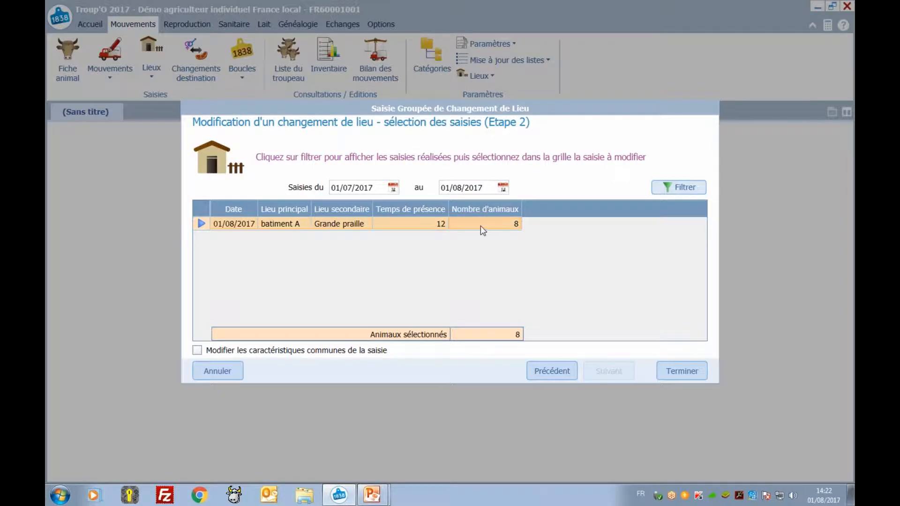
click(197, 350)
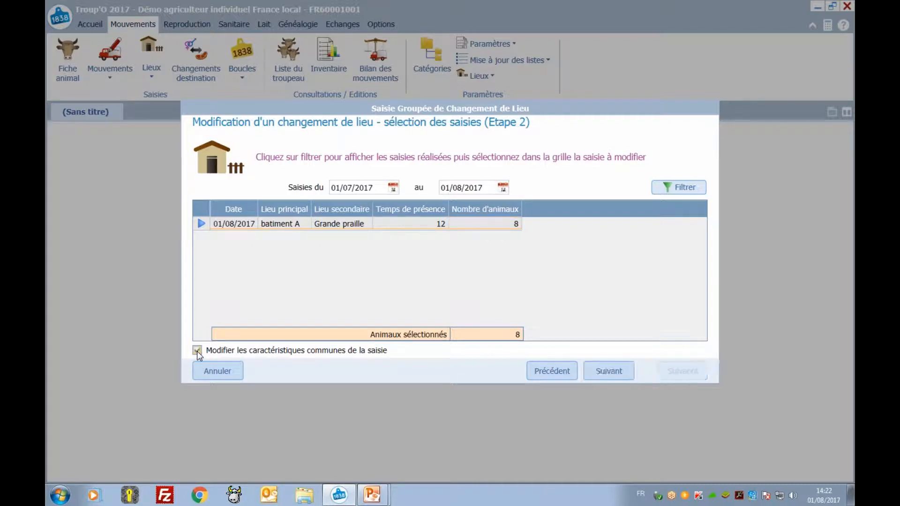
click(598, 369)
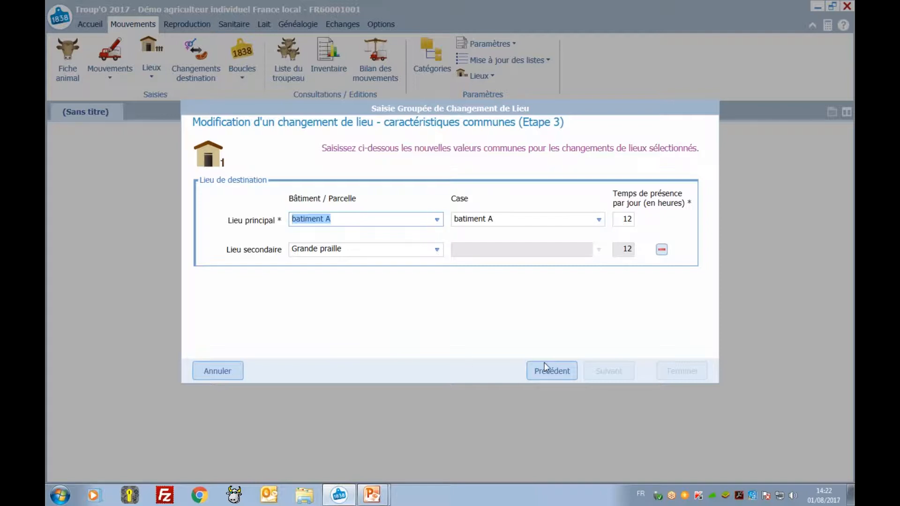
Set the common main destination to La Guillonnière and finish the grouped modification
click(437, 219)
click(397, 308)
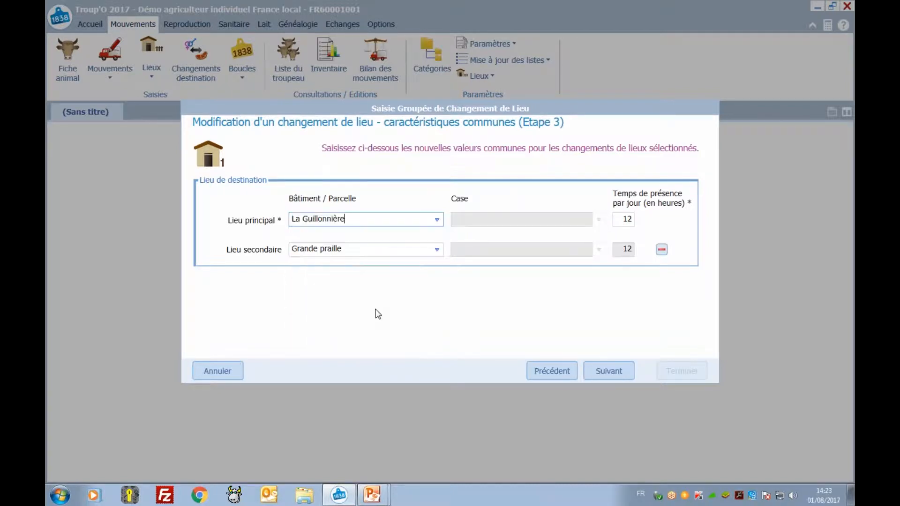
click(612, 368)
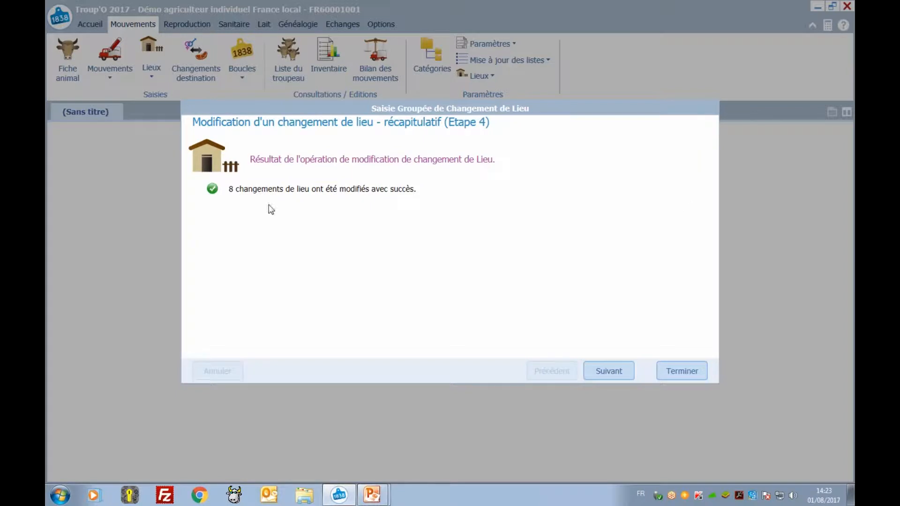
click(697, 376)
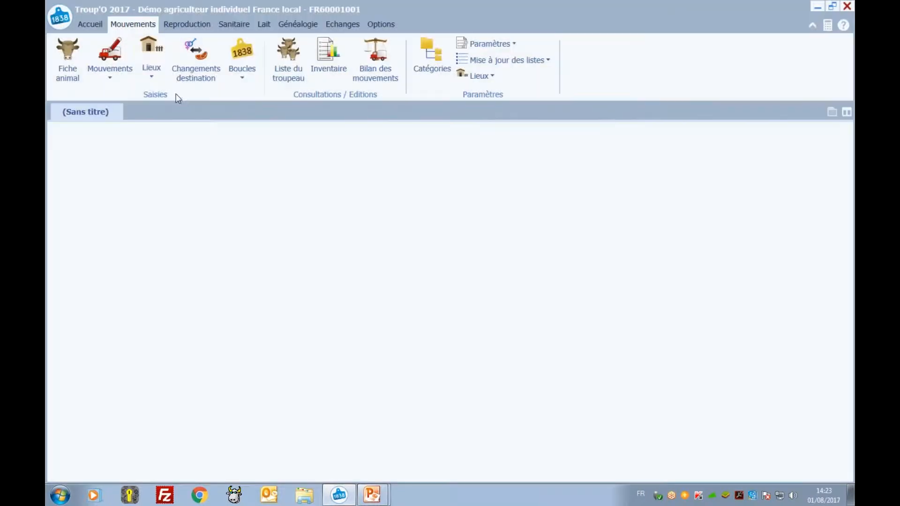
Start another grouped location change modification and open the La Guillonnière entry in the grid without changing common characteristics
click(151, 66)
click(189, 118)
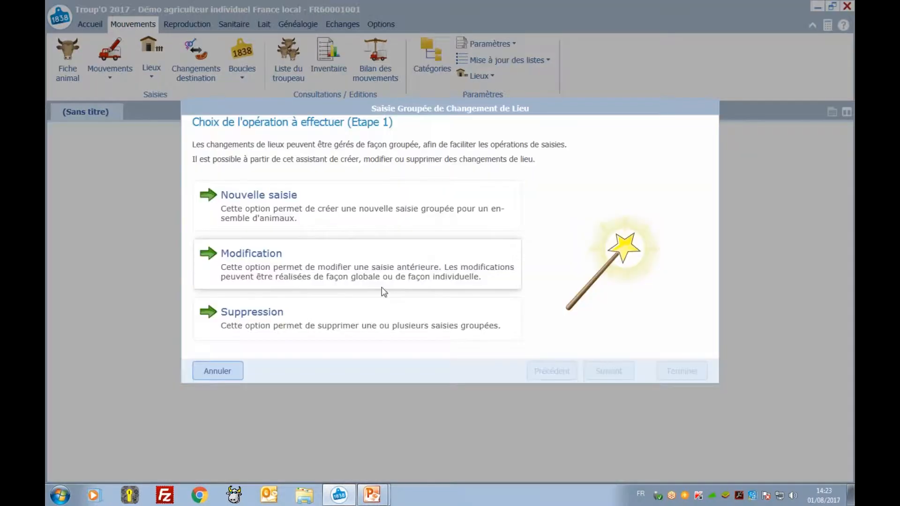
click(377, 289)
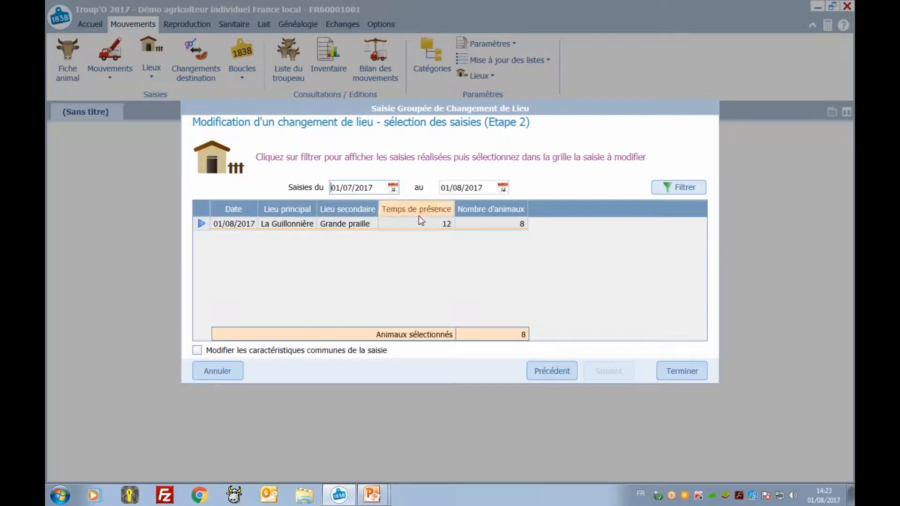
click(427, 225)
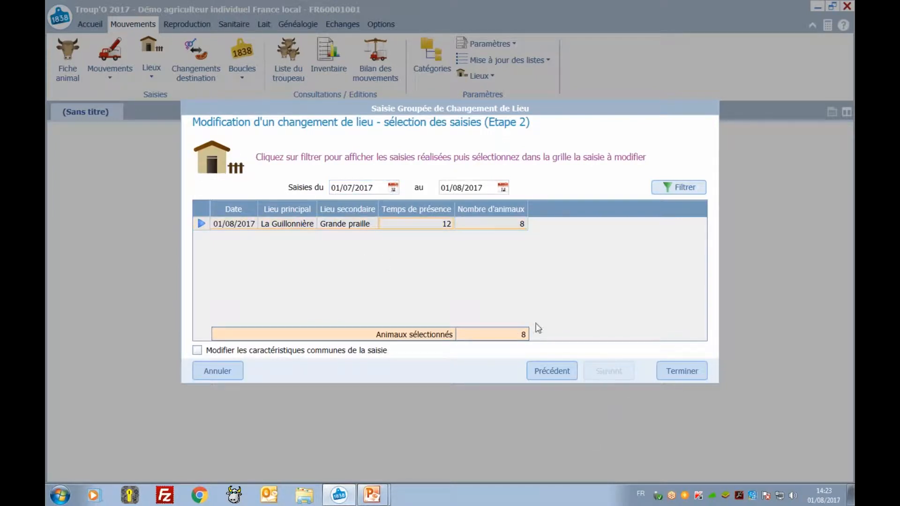
click(341, 225)
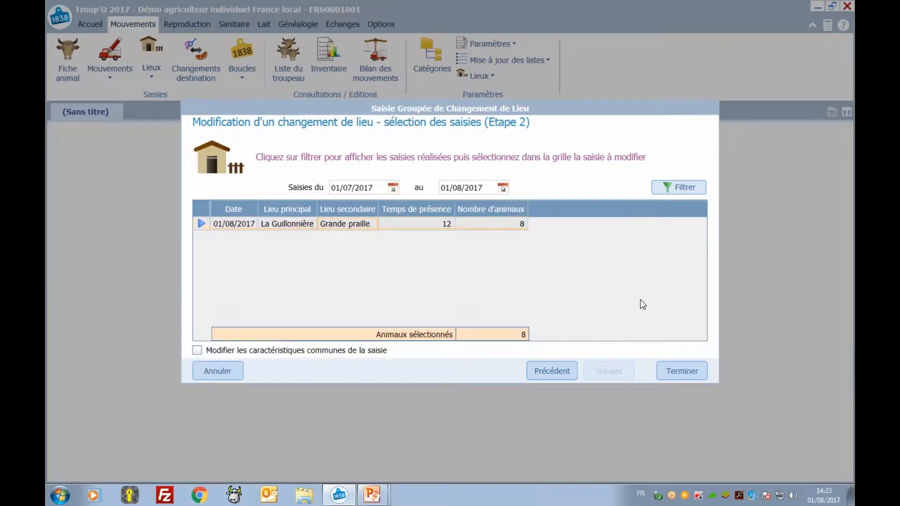
click(681, 372)
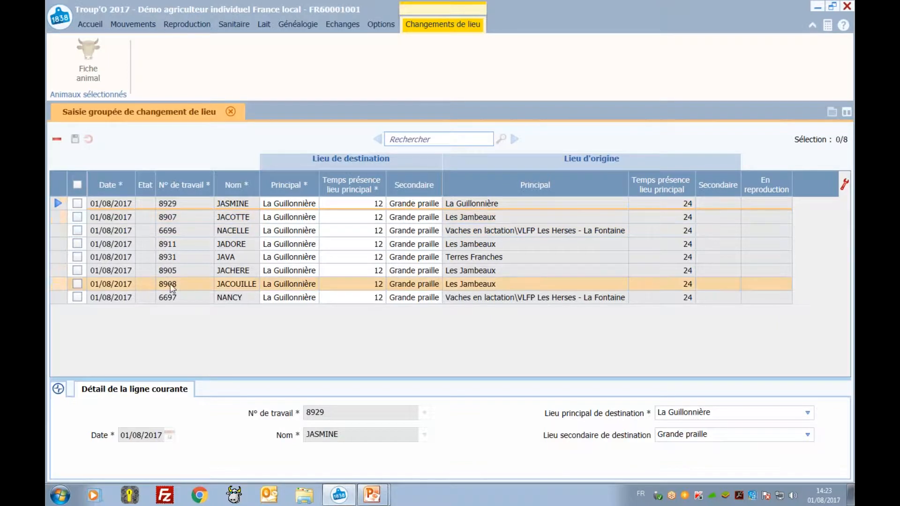
Set JASMINE's main destination location to Le Fraigne in the grouped location change grid
click(311, 205)
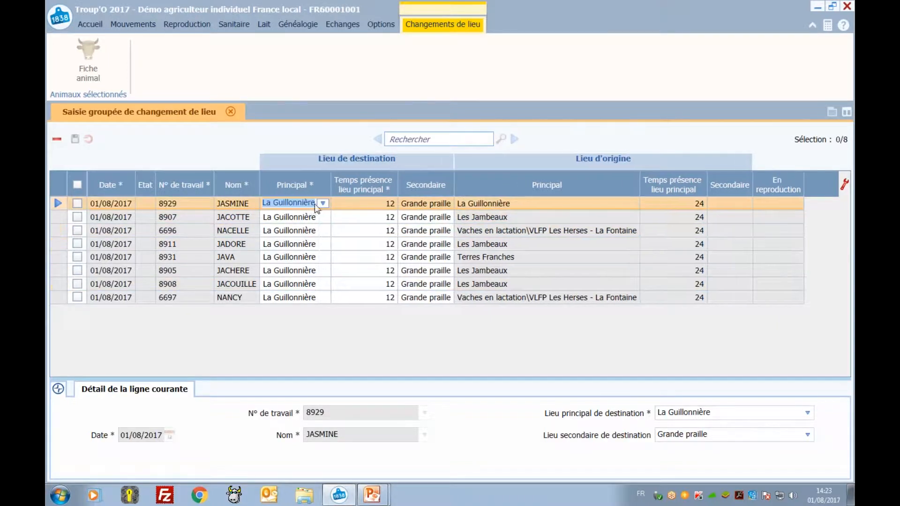
click(320, 205)
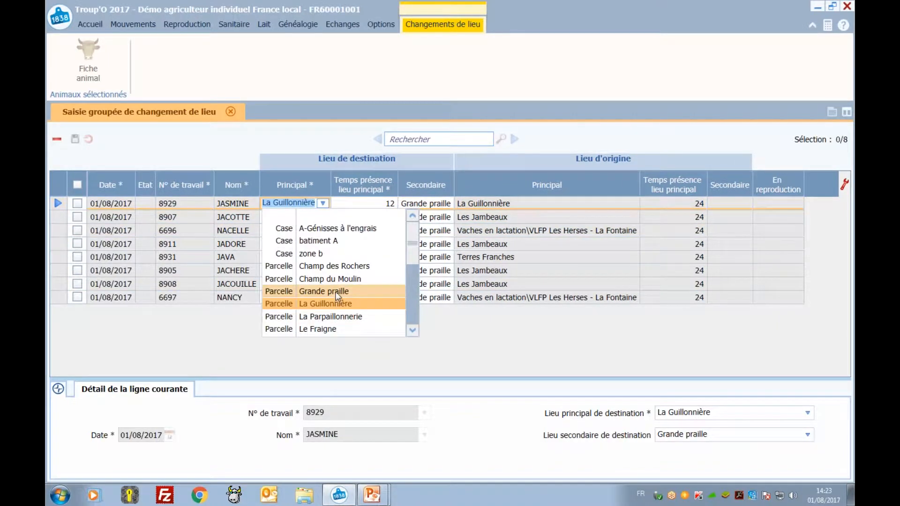
click(331, 328)
Try to set JASMINE's presence time at the main destination to 10 and save
click(376, 205)
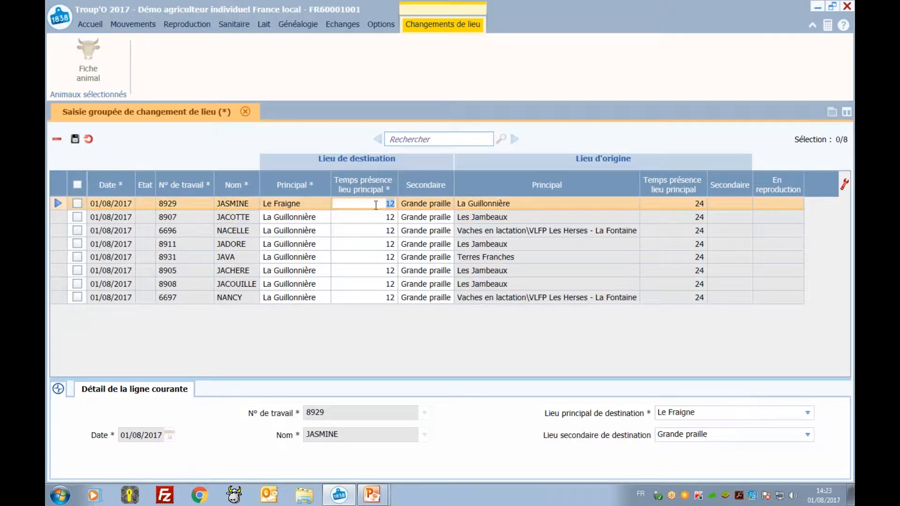
text(10)
click(75, 138)
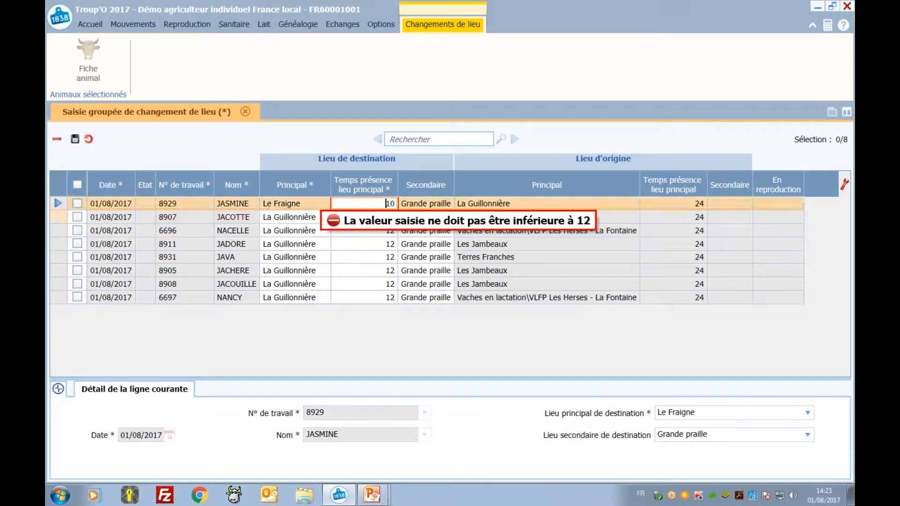
Set JASMINE's presence time at the main destination to 12, save the row and close the grouped entry
text(12)
click(425, 270)
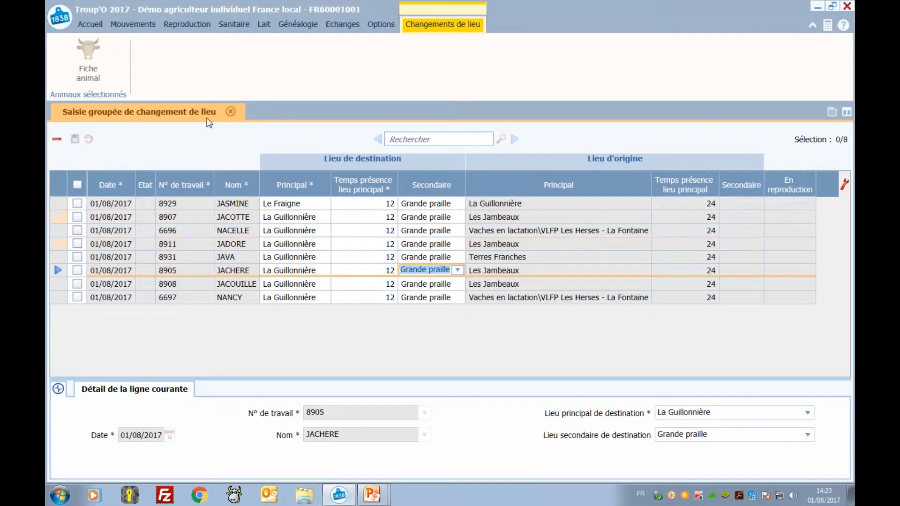
click(230, 111)
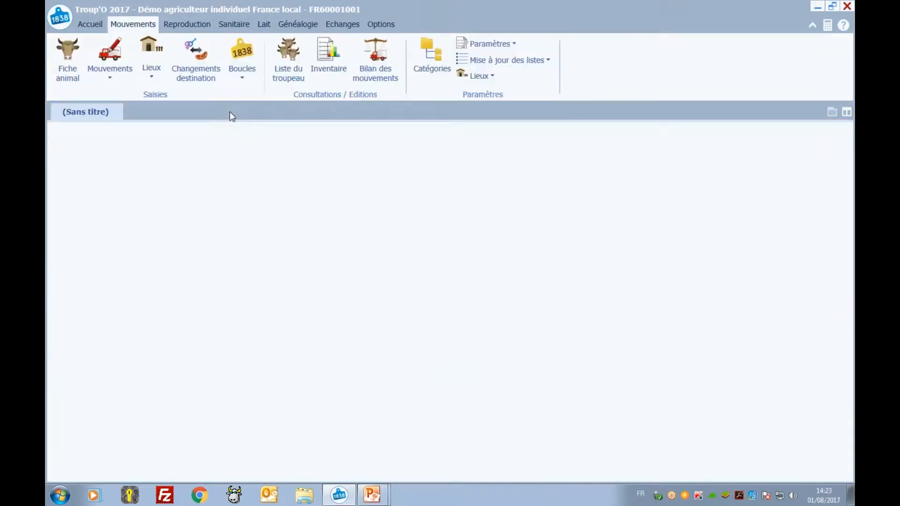
Start the deletion of a grouped location change and proceed to the selection of entries
click(151, 75)
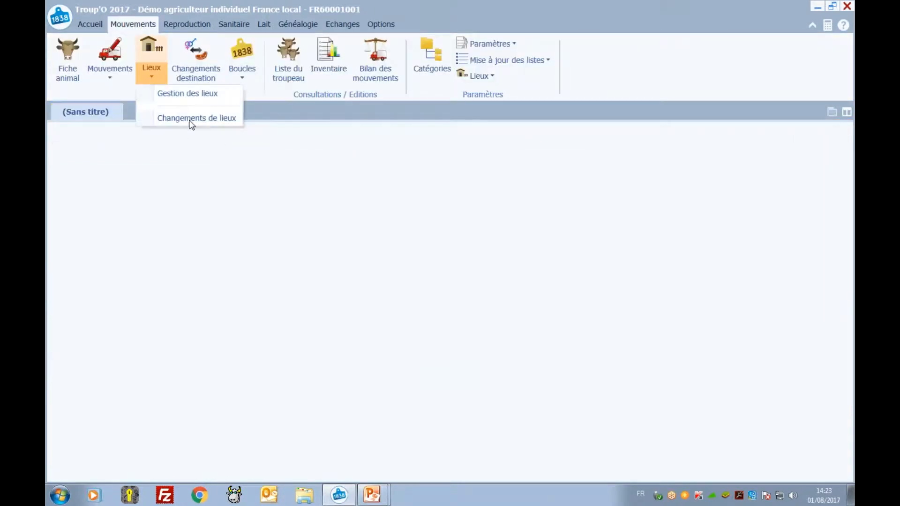
click(196, 119)
click(299, 315)
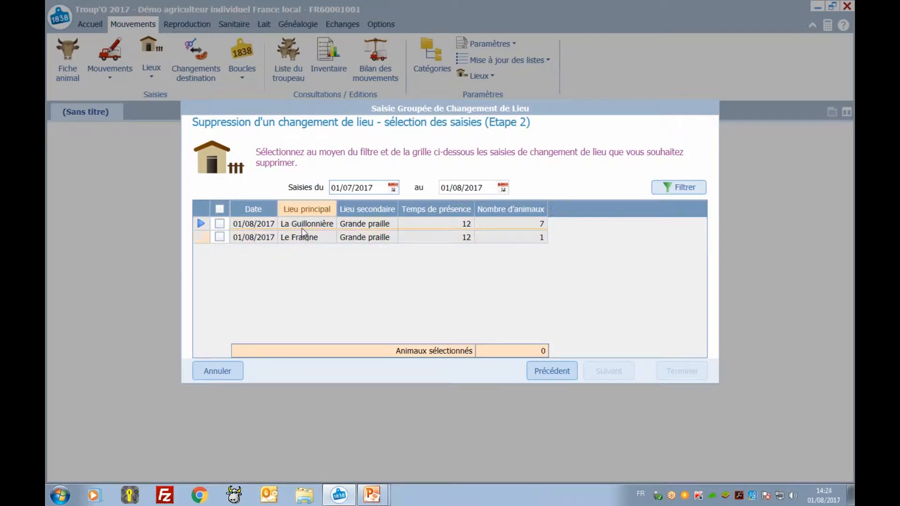
Preview the deletion of the 01/08/2017 La Guillonnière entry, and return to the selection to deselect it
click(221, 226)
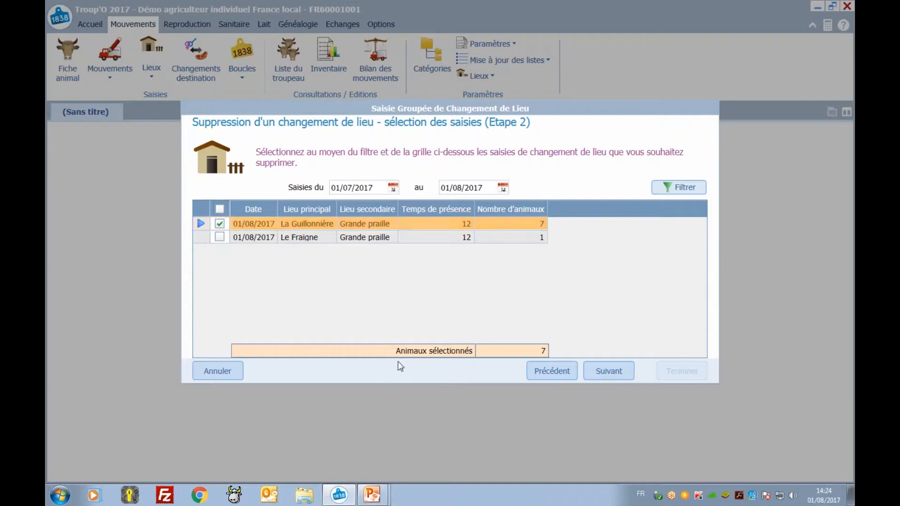
click(610, 372)
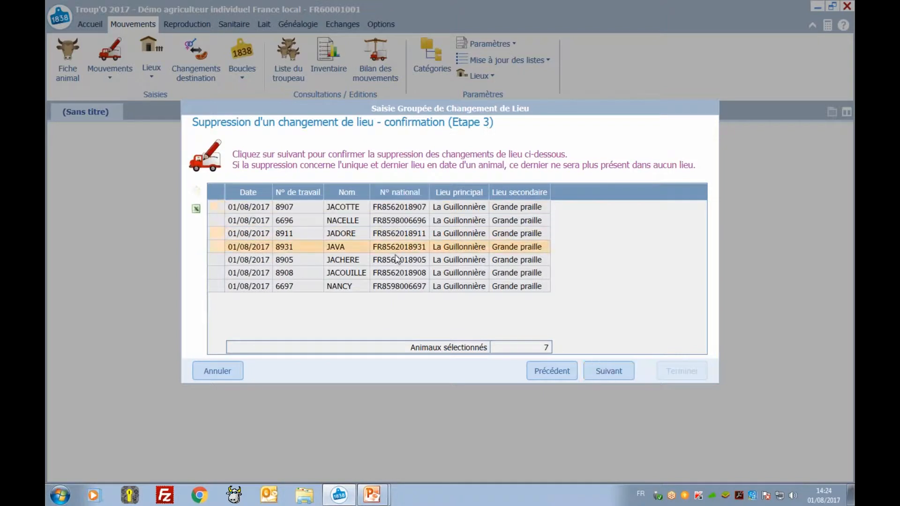
click(553, 370)
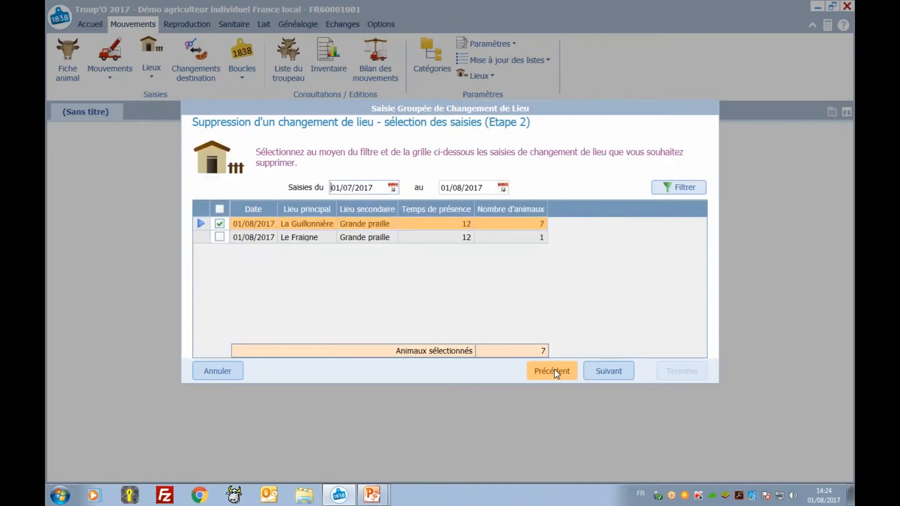
click(429, 240)
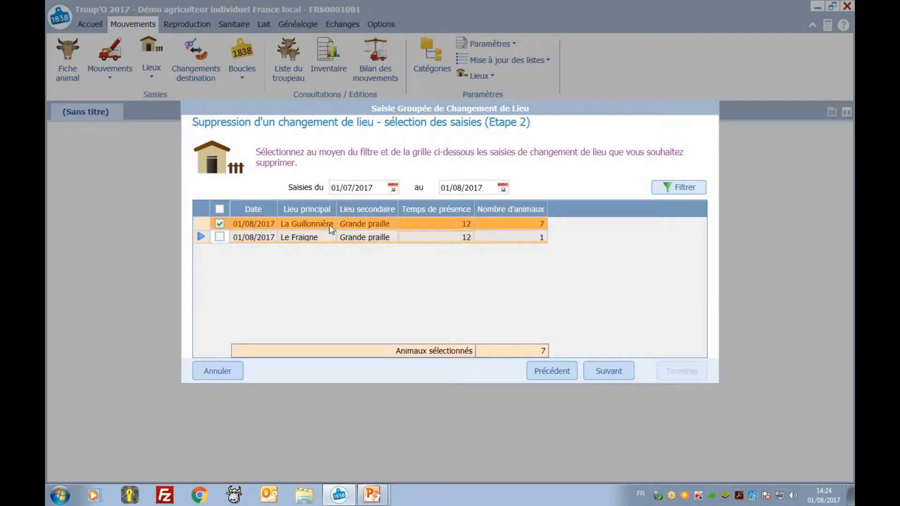
click(219, 224)
Select the 01/08/2017 Le Fraigne entry, confirm its deletion and finish the wizard
click(219, 237)
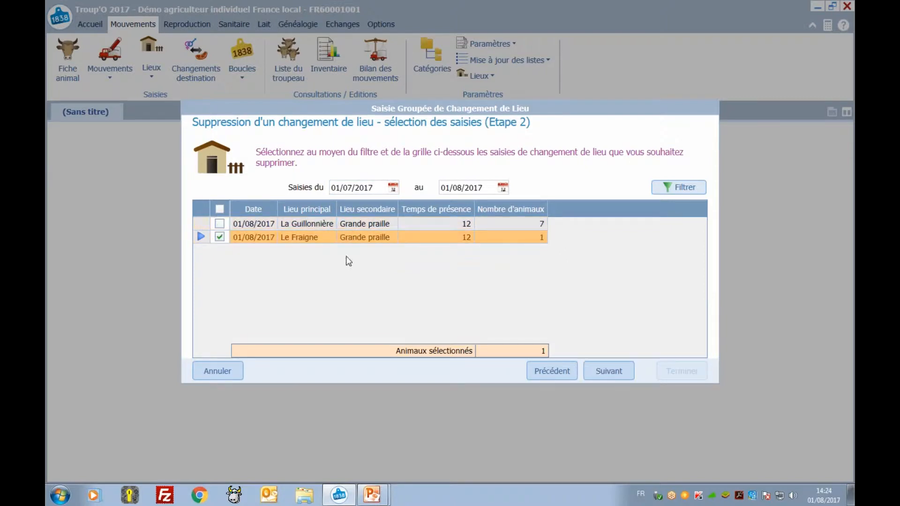
click(607, 368)
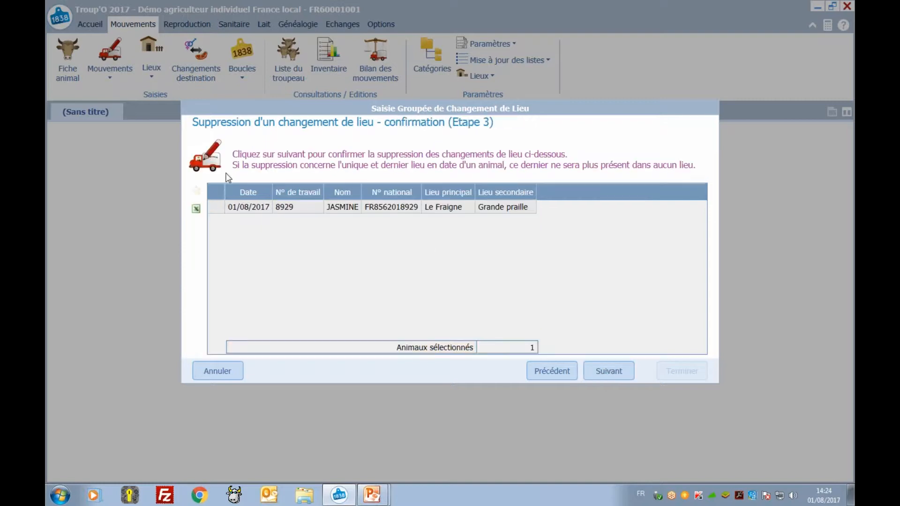
click(612, 371)
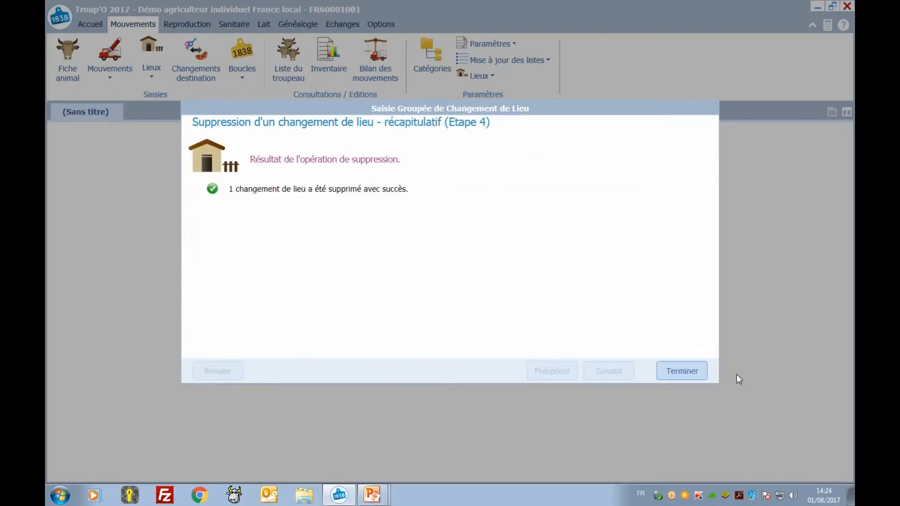
click(681, 371)
Start modifying a grouped location change and open the La Guillonnière entry in the grid without changing common characteristics
click(151, 70)
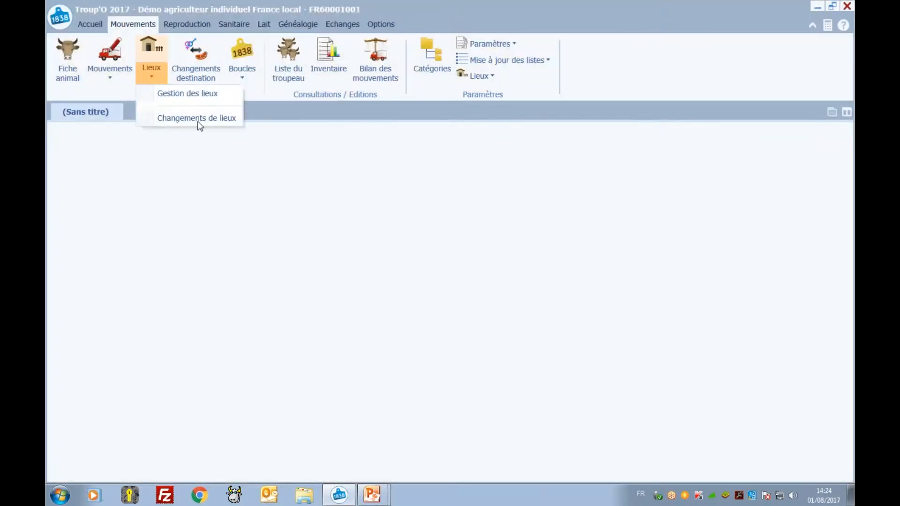
click(197, 120)
click(328, 265)
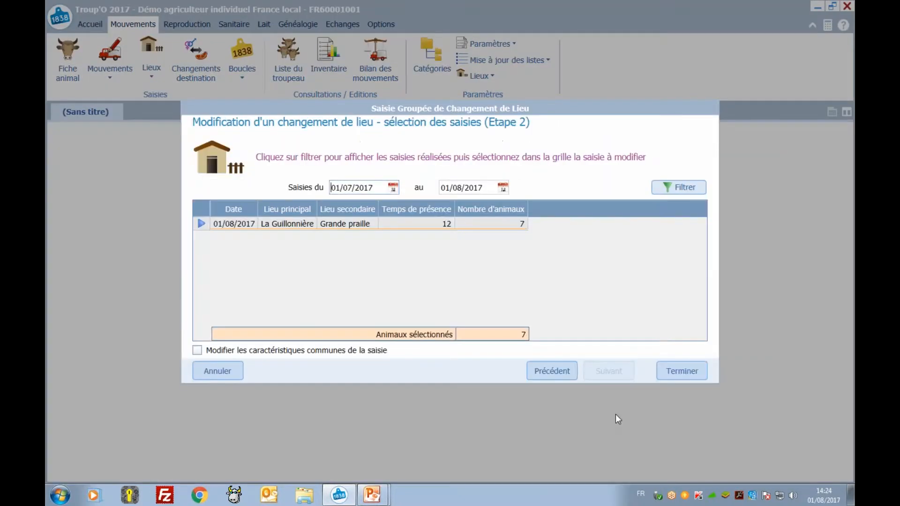
click(490, 223)
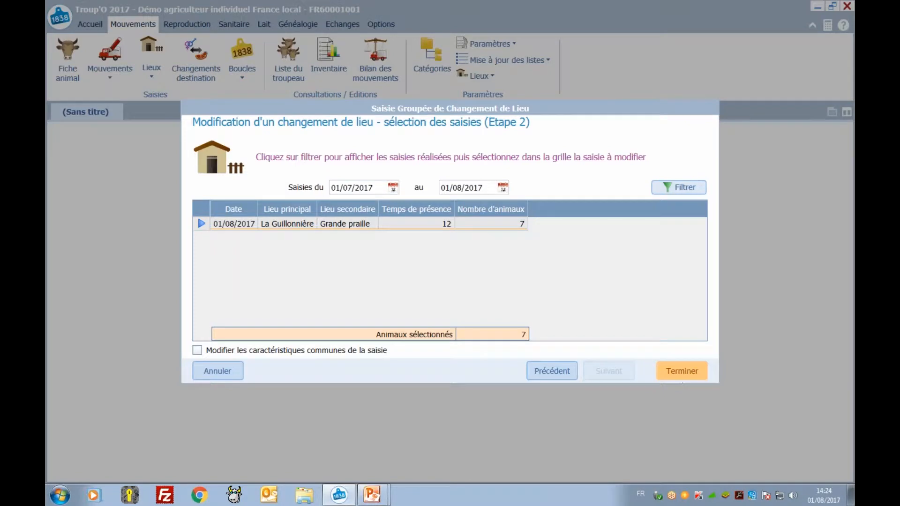
click(682, 372)
Delete the location change of animal 8907 JACOTTE from the grouped entry and confirm the removal
click(324, 207)
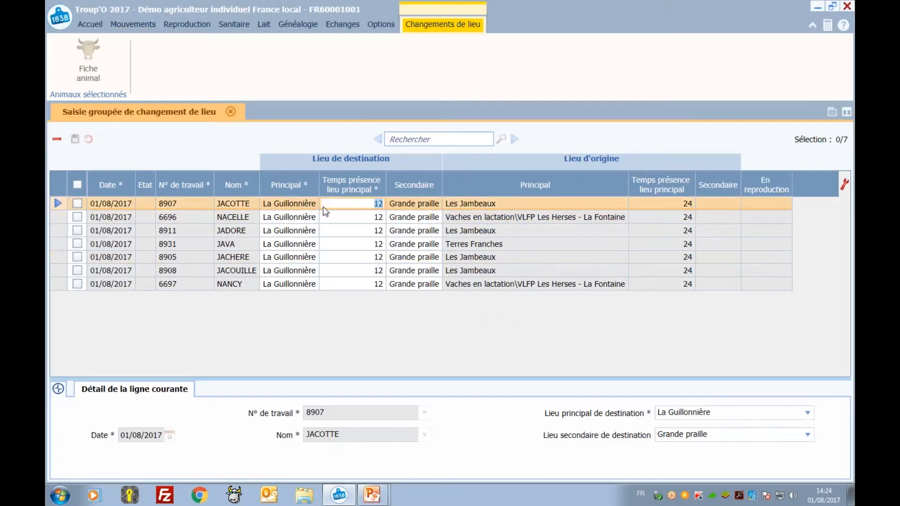
click(78, 203)
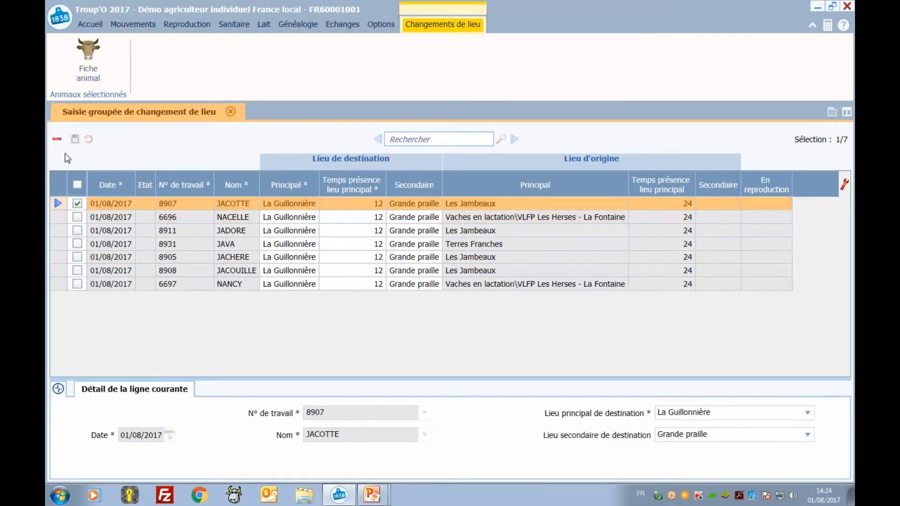
click(57, 138)
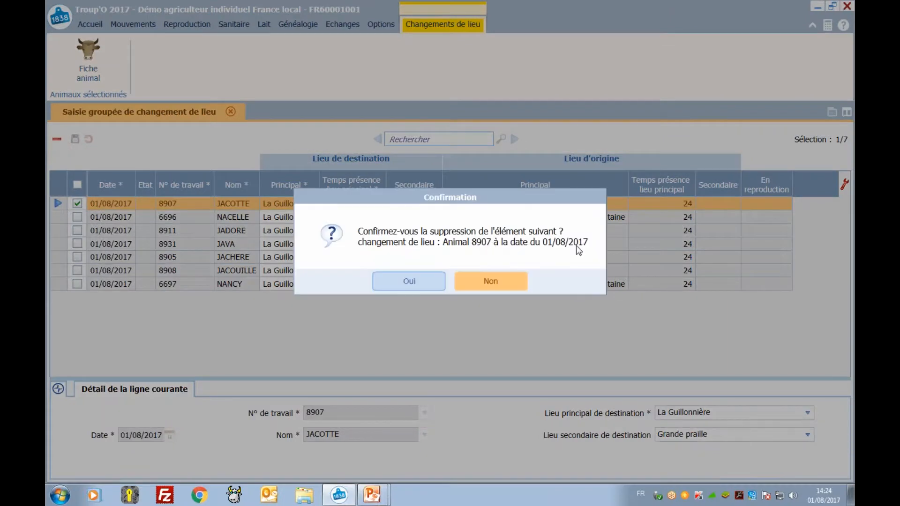
click(430, 284)
Switch to the PowerPoint slideshow and go through the points of the "A retenir" slide on entering and deleting location changes
key(alt+Tab)
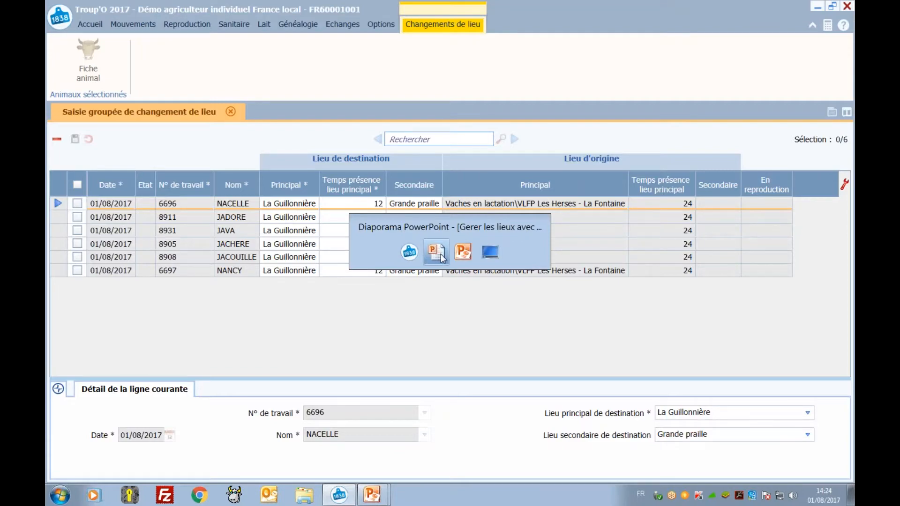
click(440, 256)
click(439, 256)
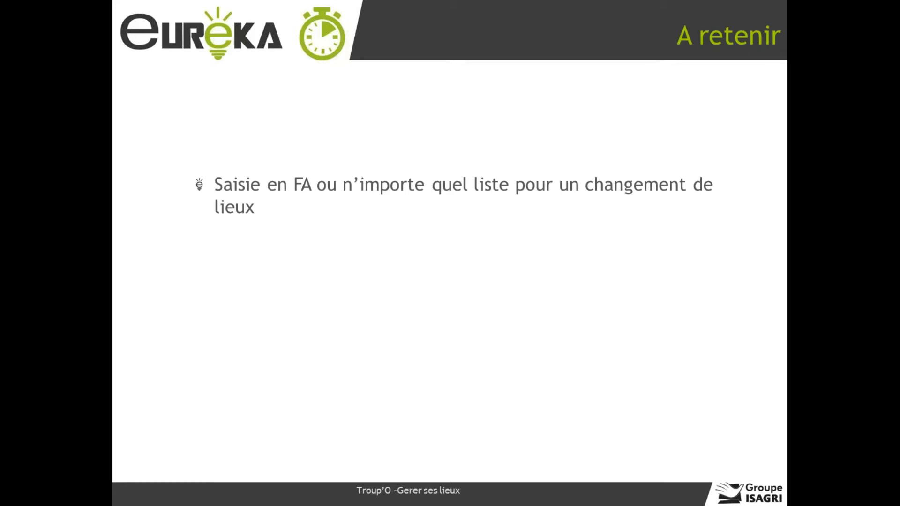
key(Right)
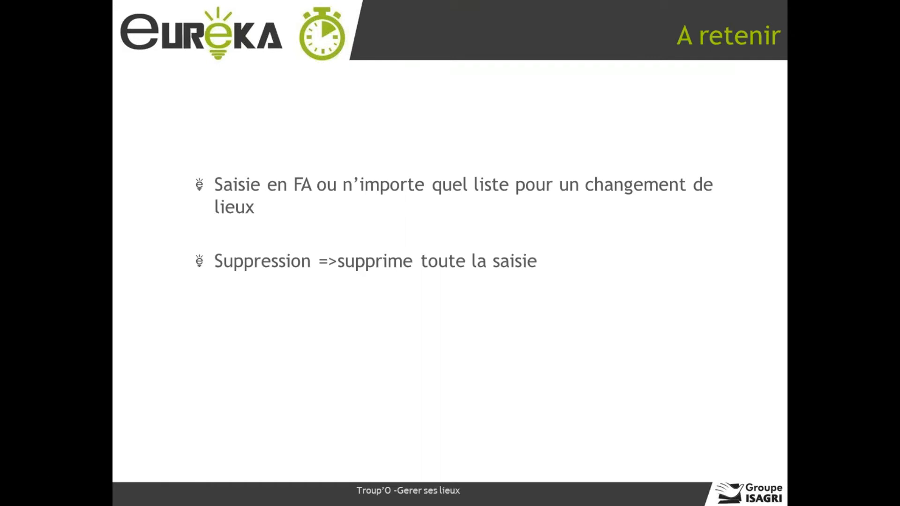
key(Right)
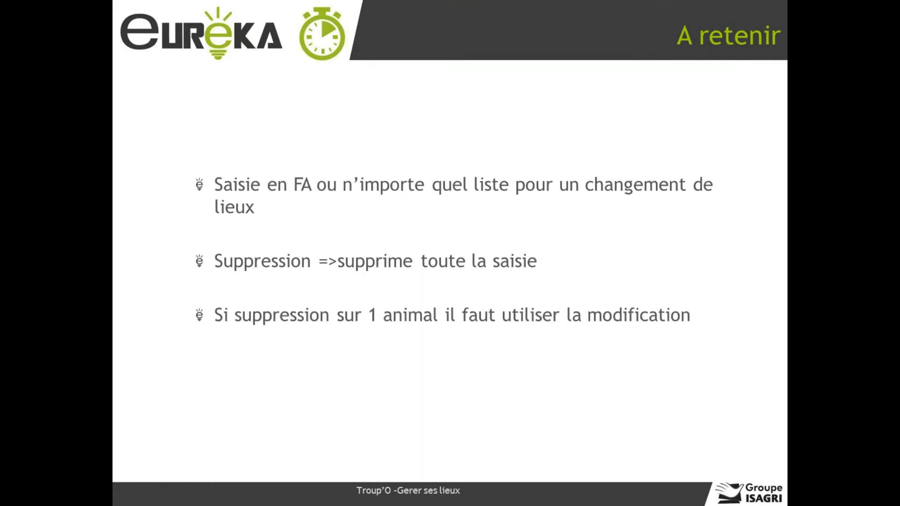